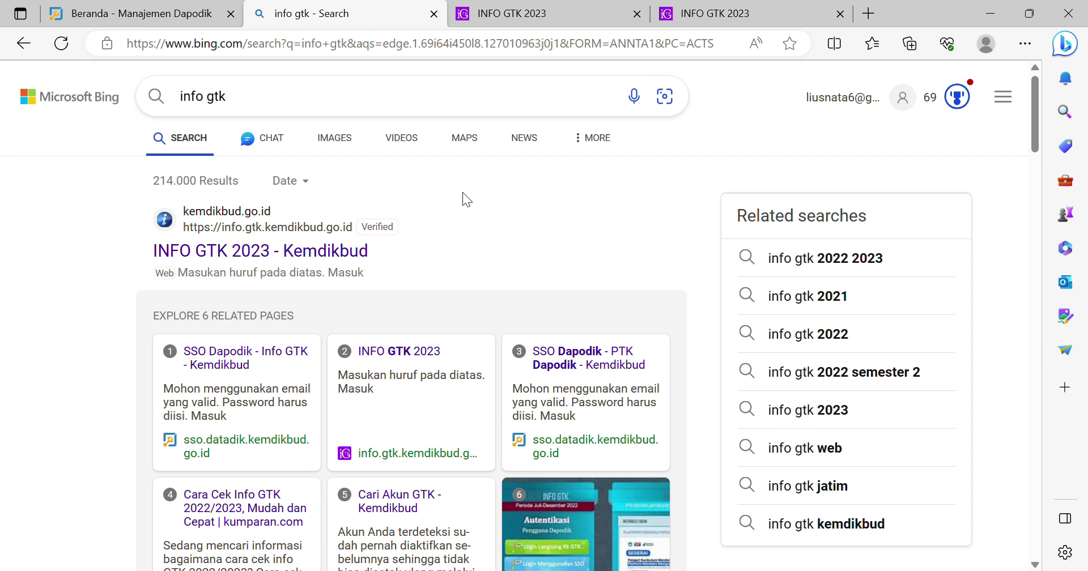
# - Check the Pendidikan Formal entries on the INFO GTK page, then return to the ptk.datadik.kemdikbud.go.id login page
pyautogui.click(512, 16)
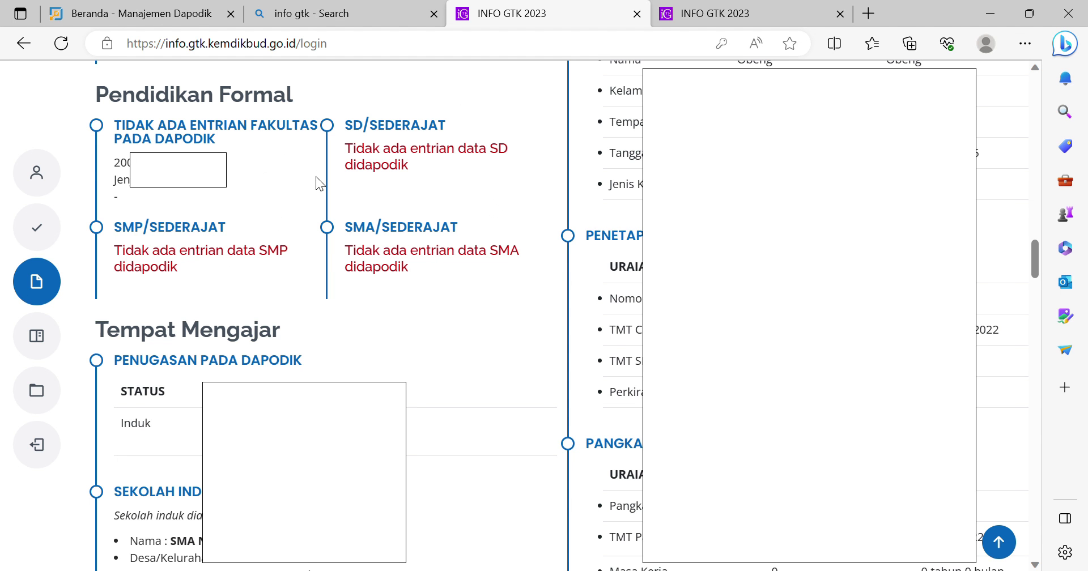
pyautogui.click(153, 18)
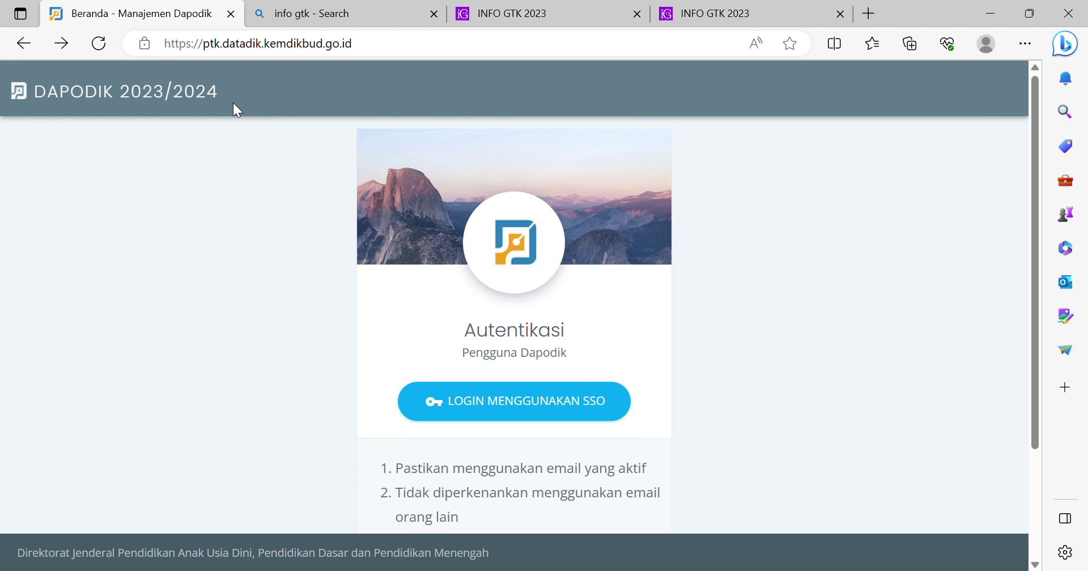
pyautogui.click(369, 50)
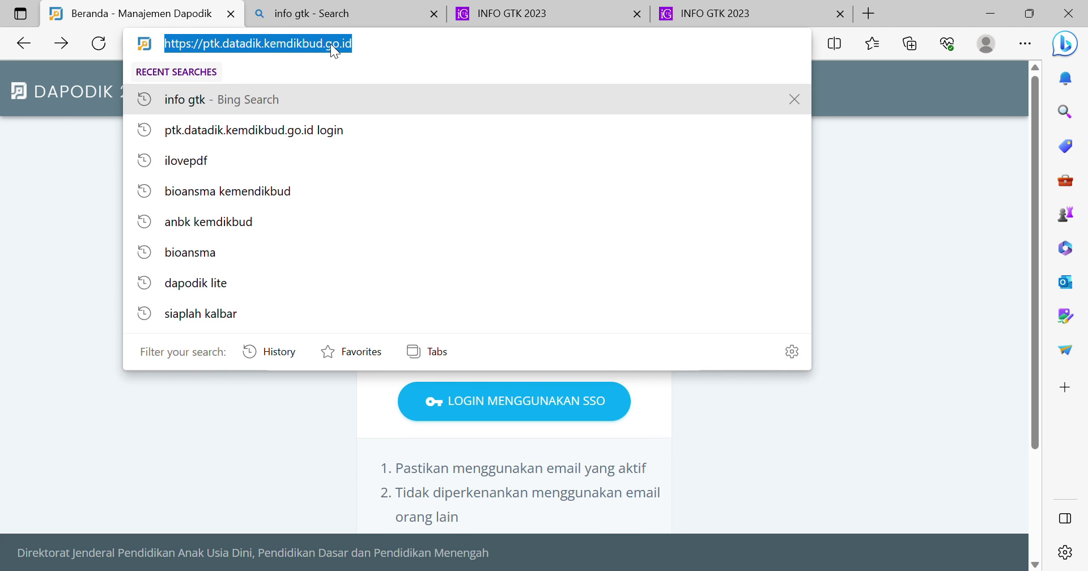
pyautogui.click(404, 60)
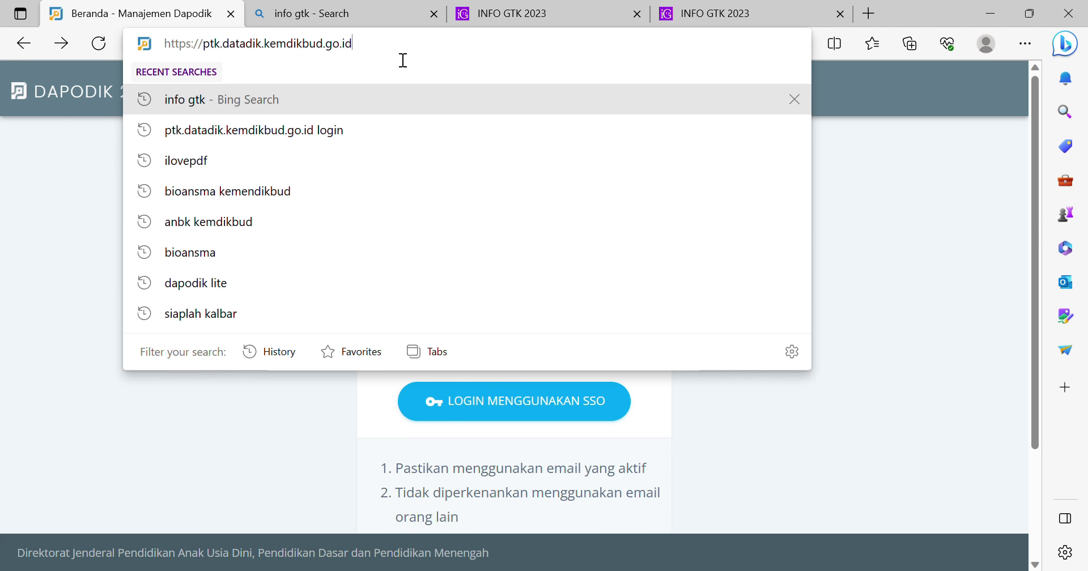
pyautogui.click(71, 303)
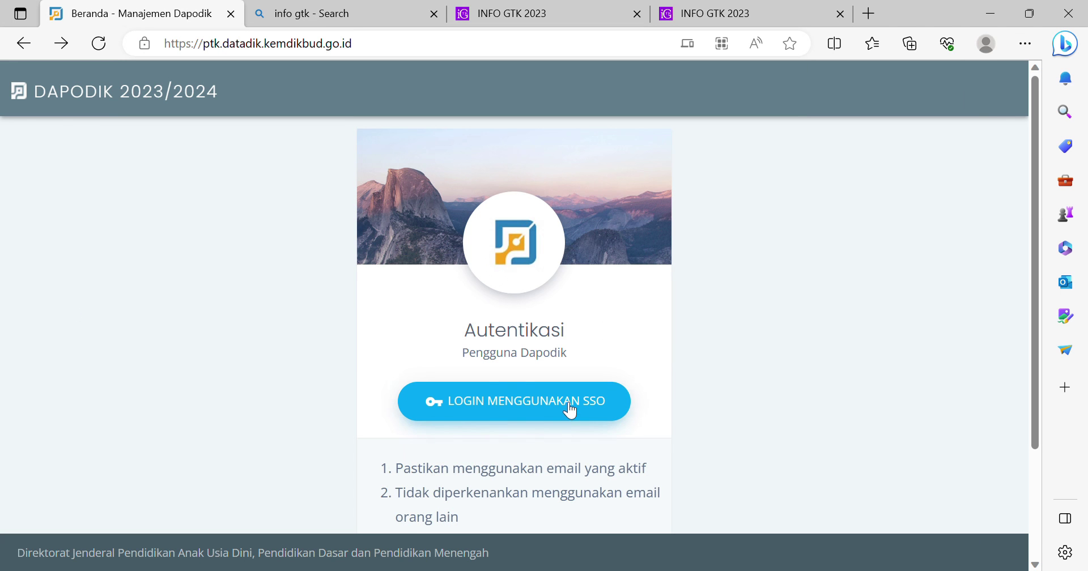
# - Log in through SSO with the filled-in account and choose the Pendidik dan Tendik role at SMA NEGERI 2 KETUNGAU TENGAH
pyautogui.click(525, 418)
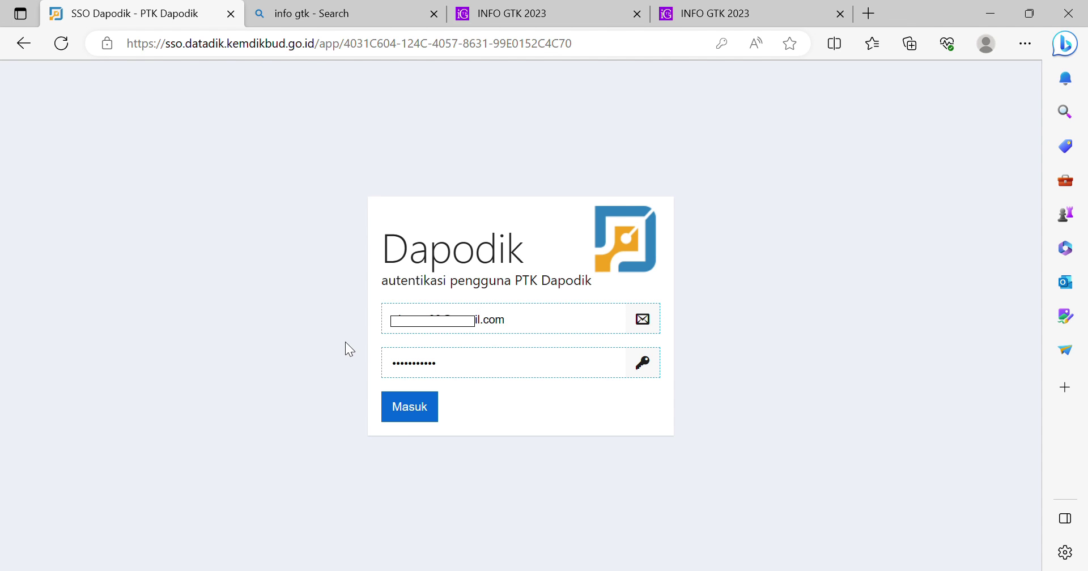
pyautogui.click(418, 413)
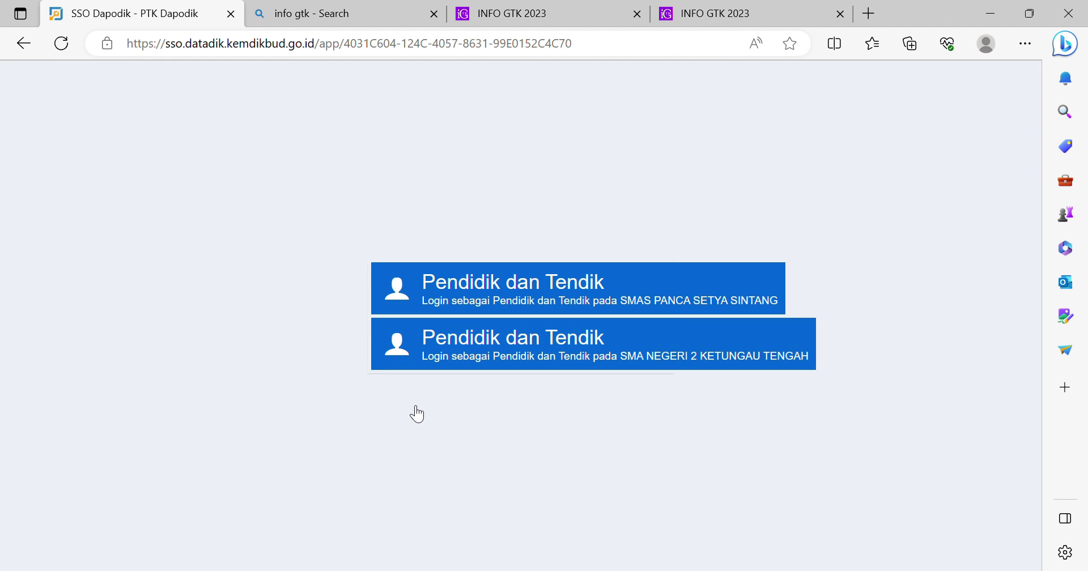
pyautogui.click(548, 355)
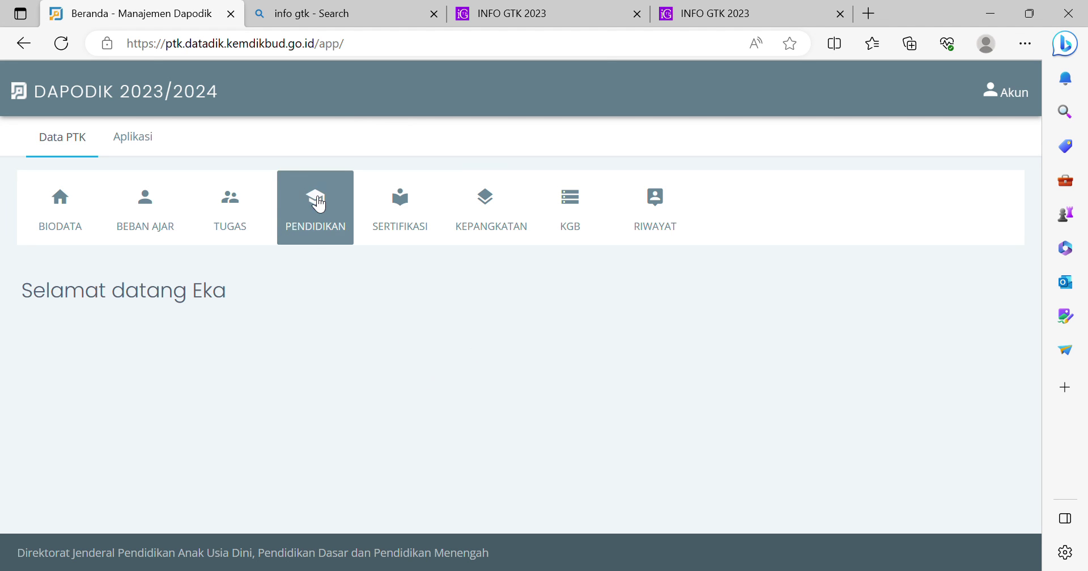
# - Open the Pendidikan data and start adding a new record to Riwayat Pendidikan
pyautogui.click(315, 201)
pyautogui.click(323, 235)
pyautogui.click(323, 235)
pyautogui.click(332, 225)
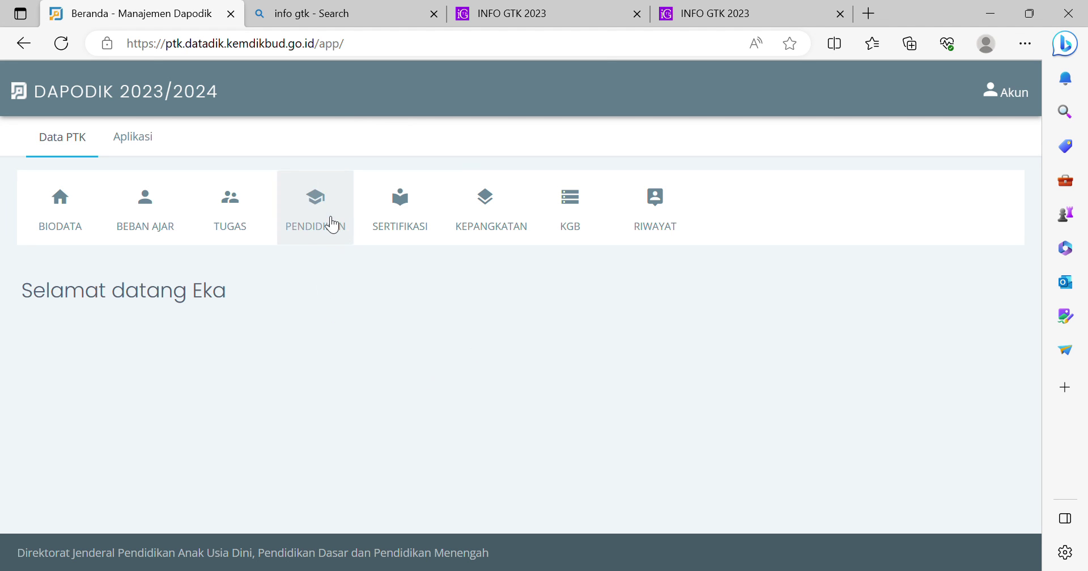
pyautogui.click(328, 238)
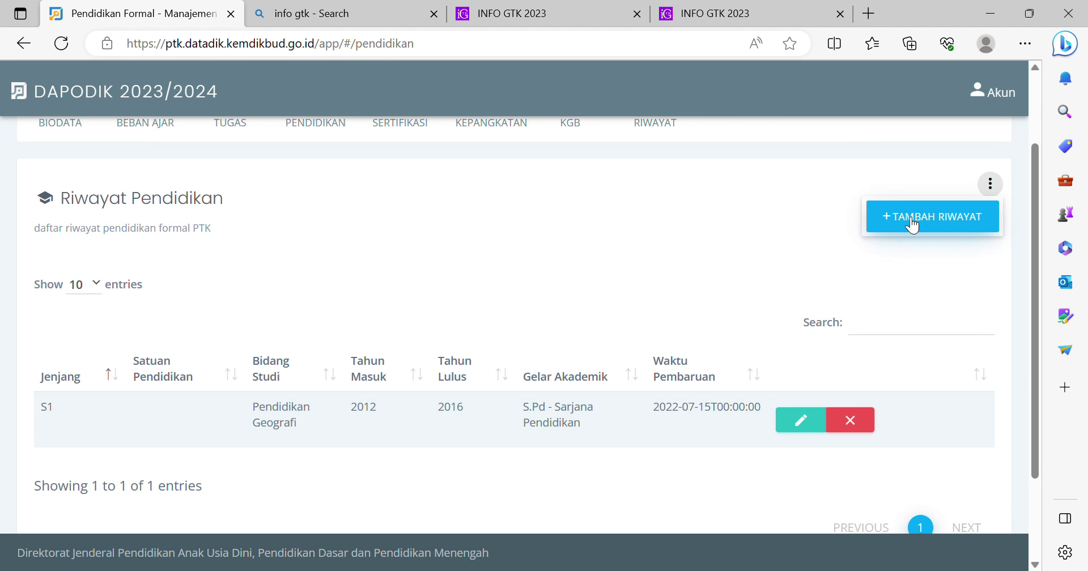
pyautogui.click(924, 226)
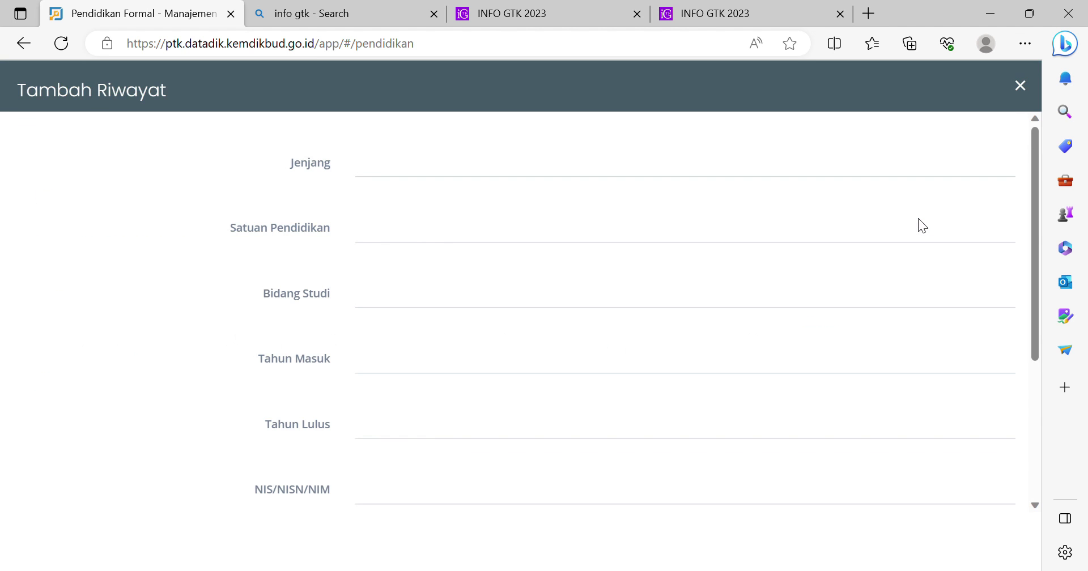
# - Set Jenjang to SD / sederajat, Satuan Pendidikan to SD NEGERI 02 MANDOR, Fakultas to "-" and Bidang Studi to Umum
pyautogui.click(515, 173)
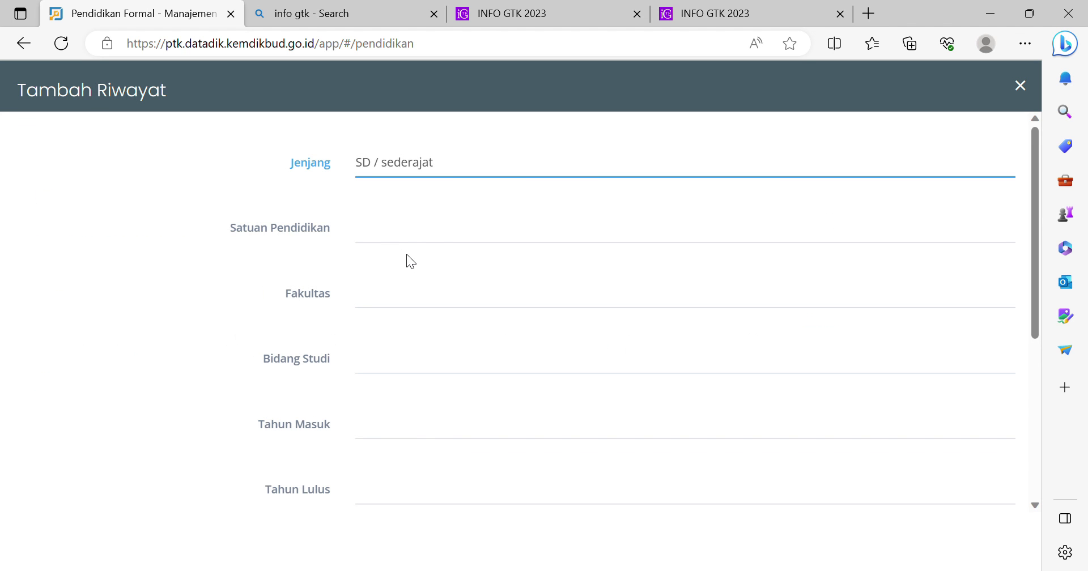
pyautogui.click(392, 241)
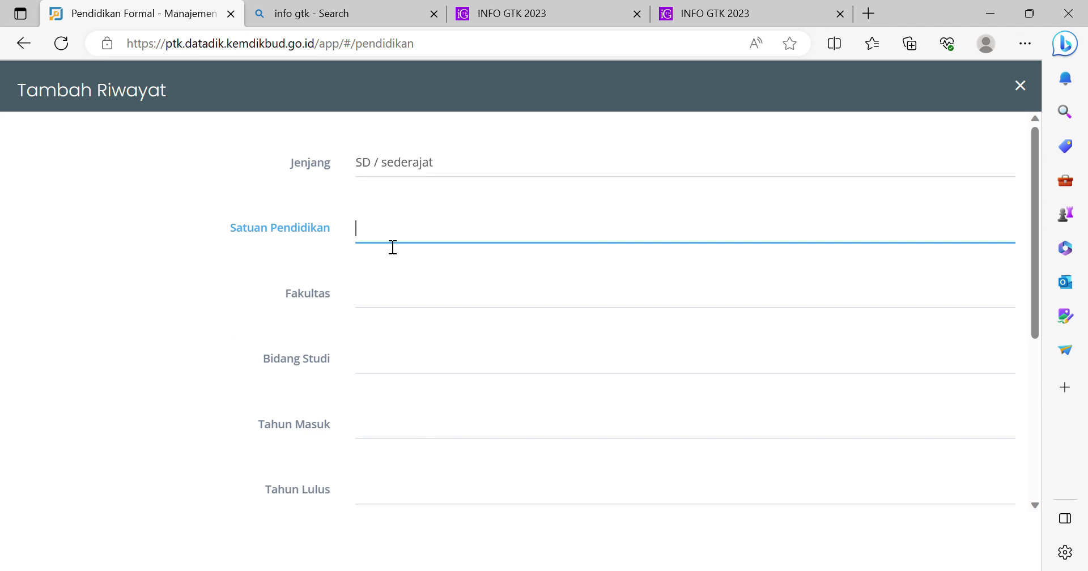
pyautogui.click(383, 282)
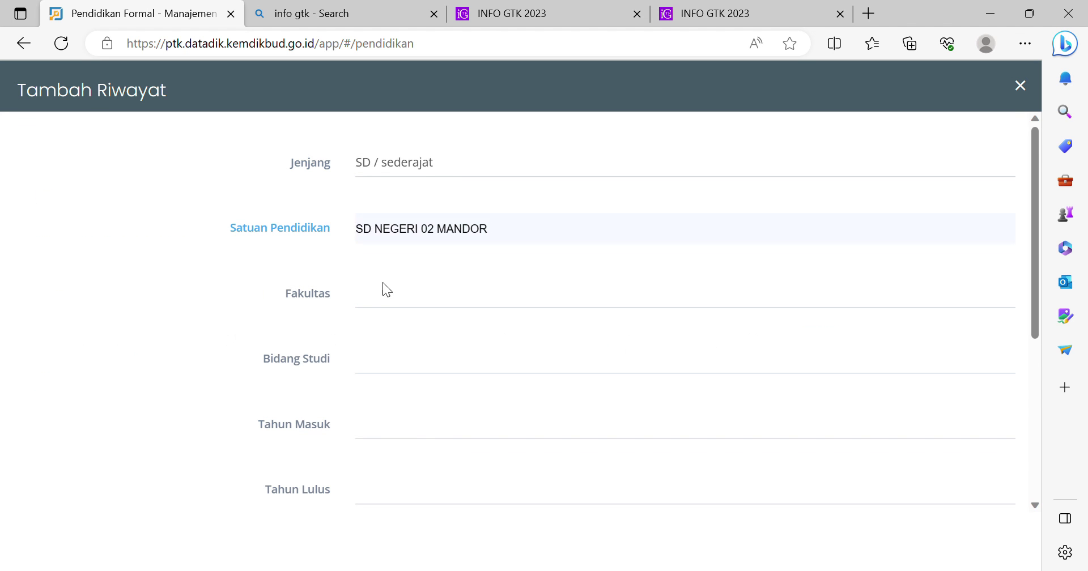
pyautogui.click(382, 316)
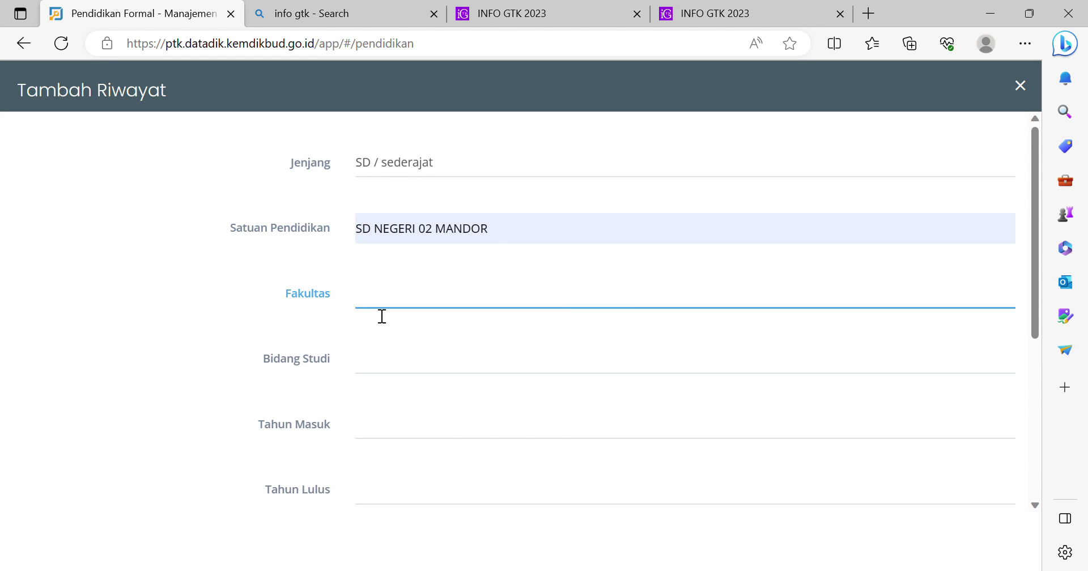
pyautogui.click(366, 350)
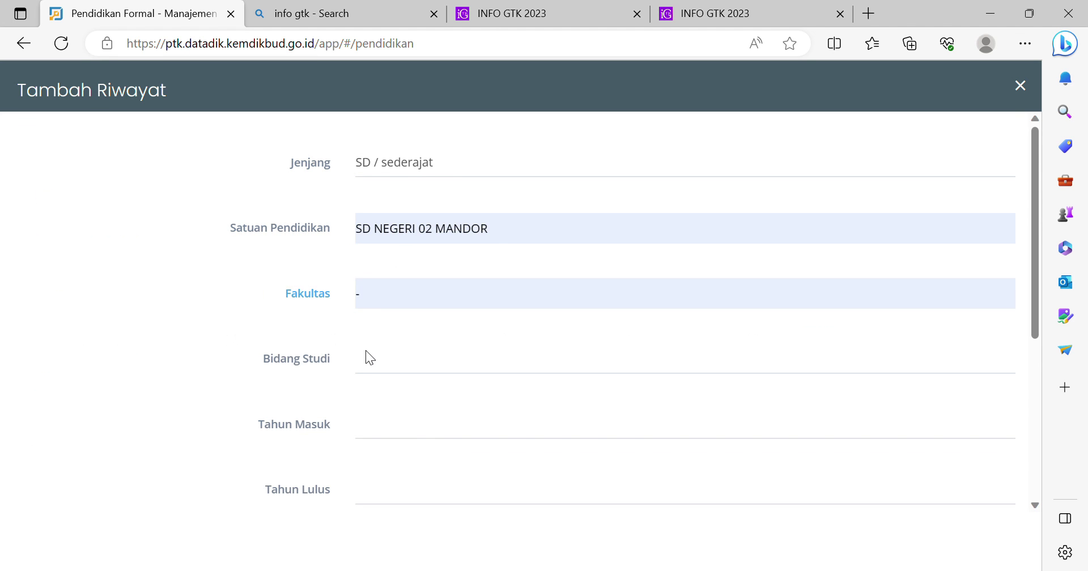
pyautogui.click(367, 365)
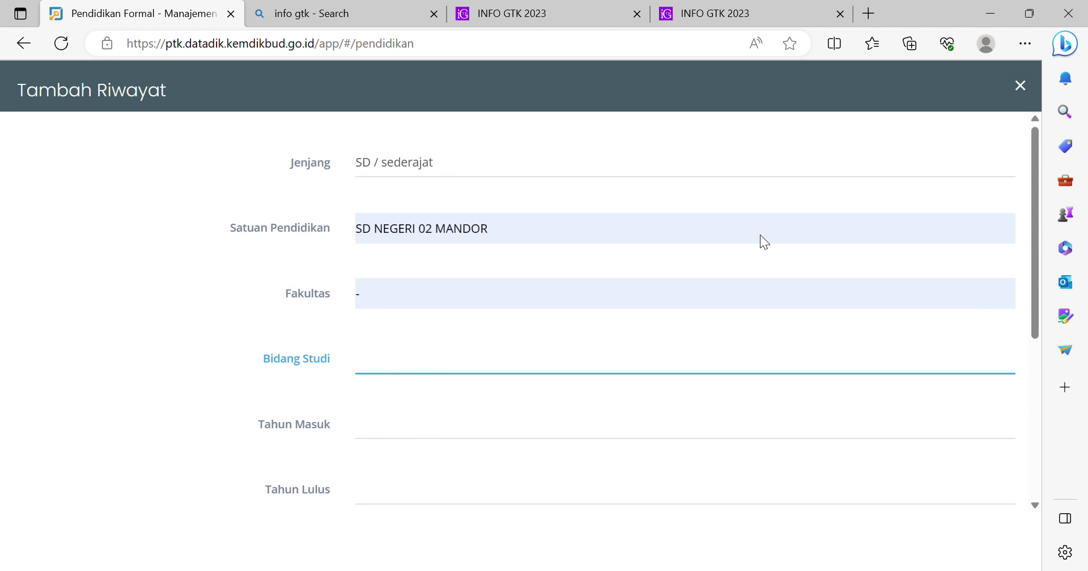
pyautogui.write('Umum')
# - Set Tahun Masuk to 2001 and Tahun Lulus to 2006 for the elementary school record
pyautogui.click(376, 444)
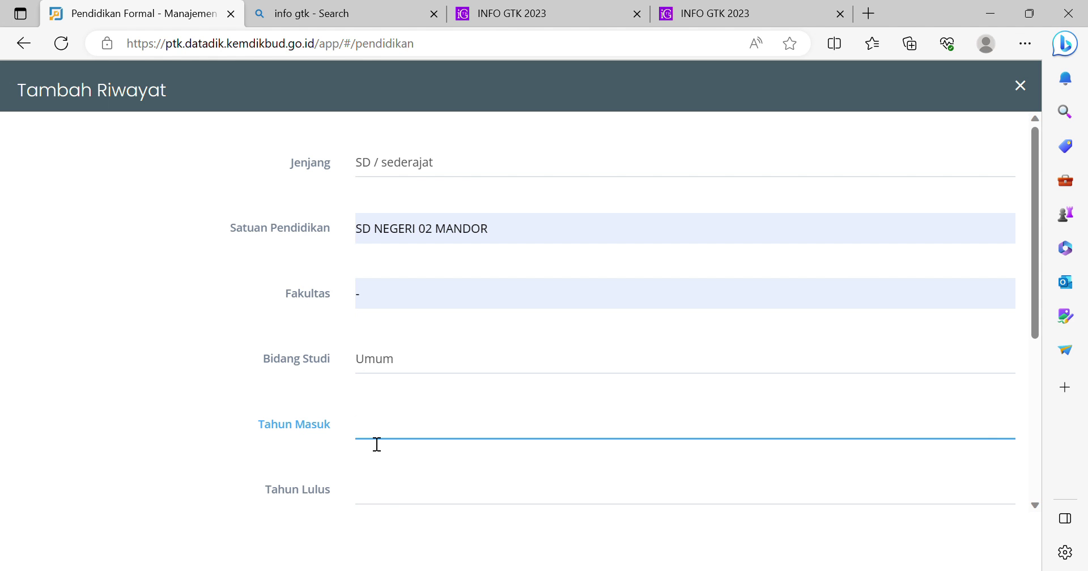
pyautogui.write('2001')
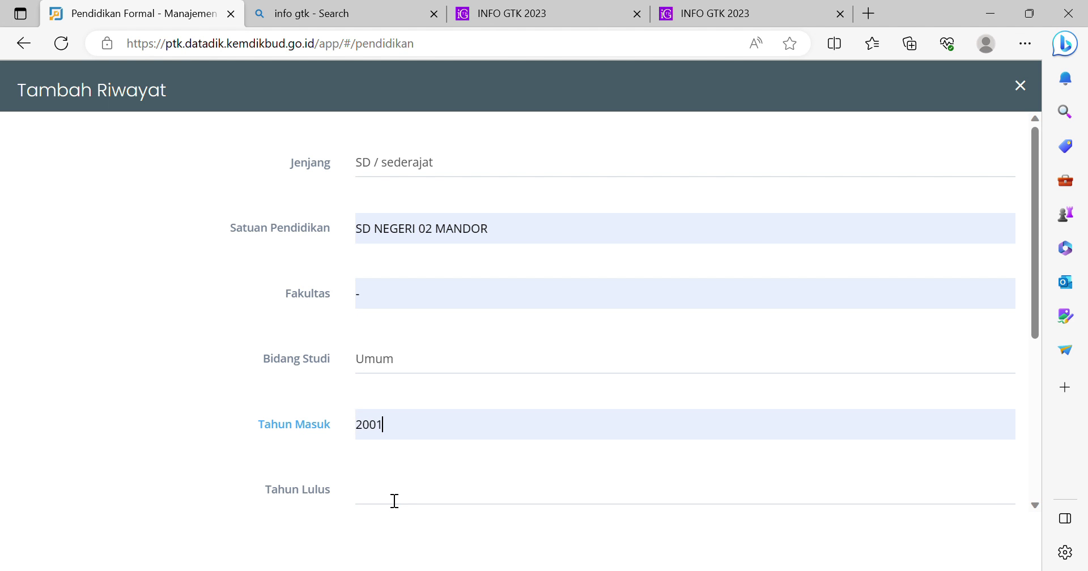
pyautogui.click(394, 500)
pyautogui.write('2006')
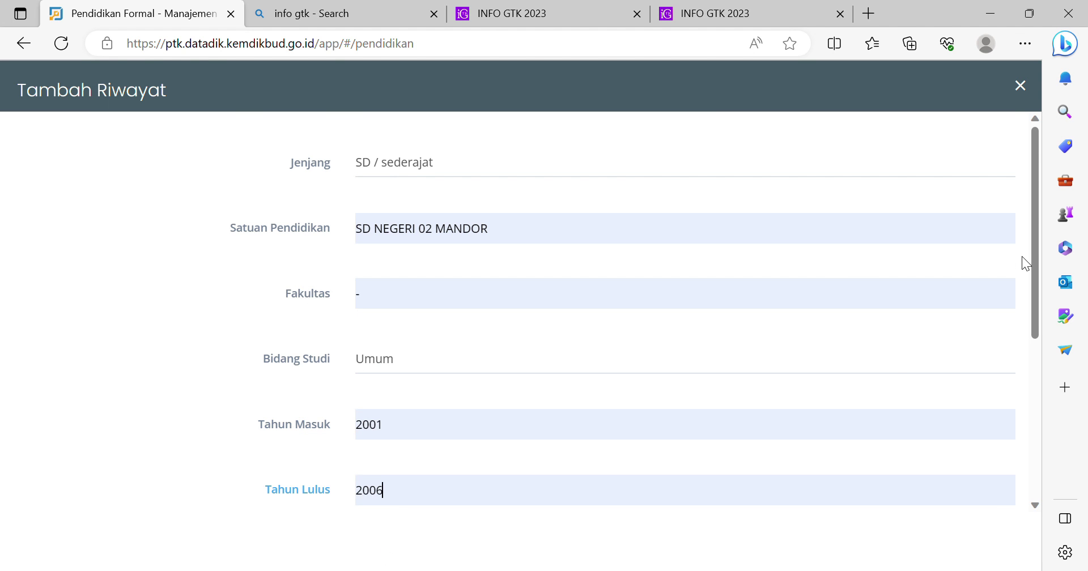
# - Enter the student number and a Rata-rata Ujian Akhir of 88, and save the elementary school record
pyautogui.moveTo(1035, 246); pyautogui.dragTo(999, 393)
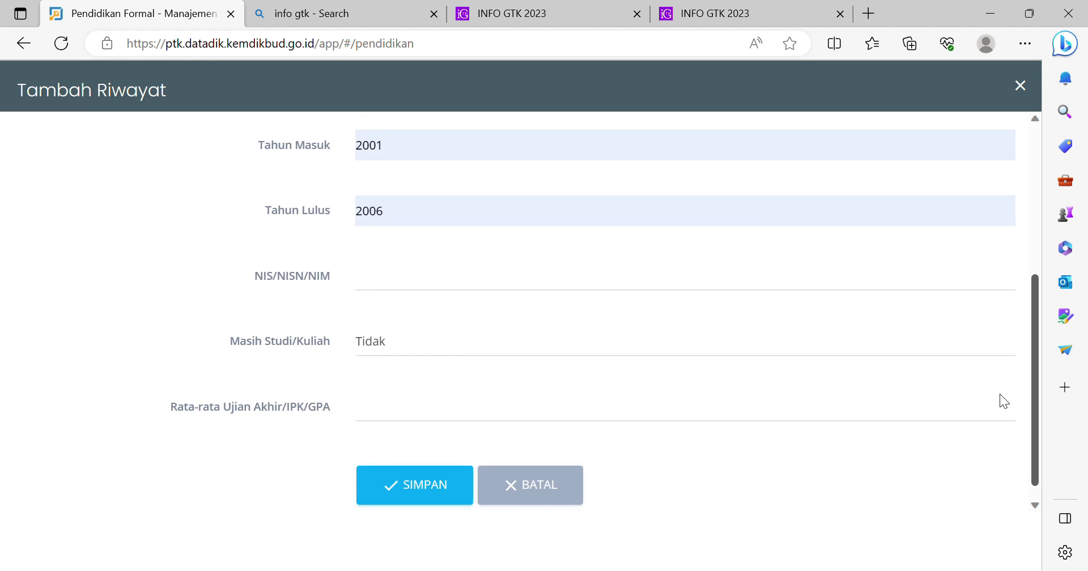
pyautogui.click(503, 292)
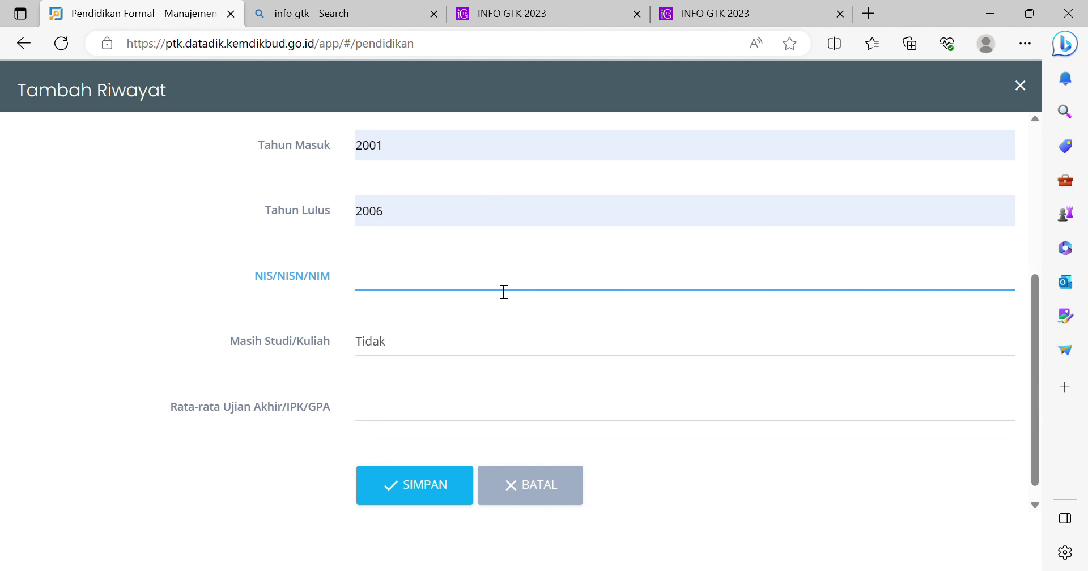
pyautogui.write('0009')
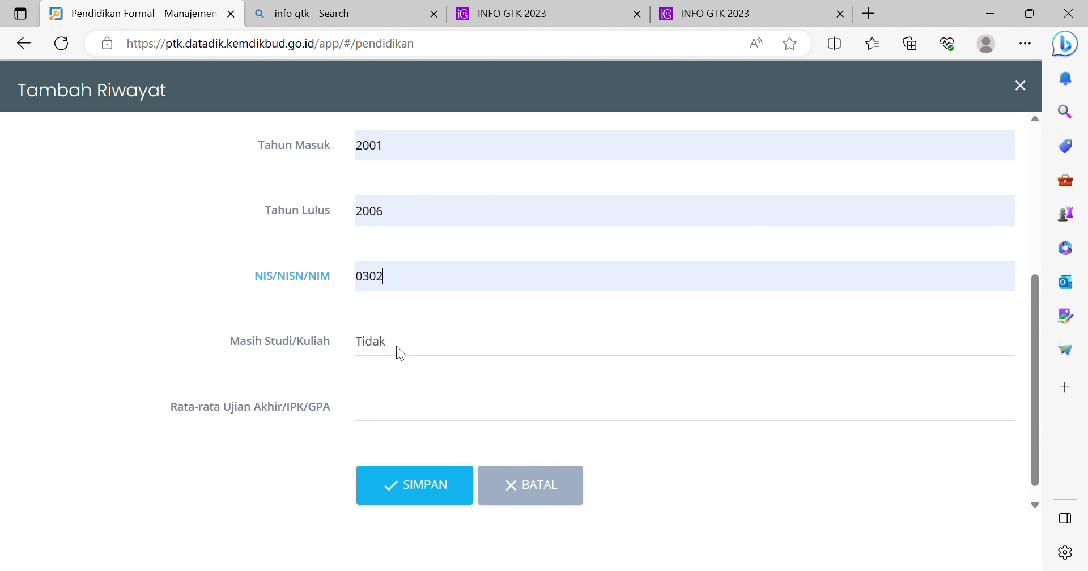
pyautogui.click(374, 425)
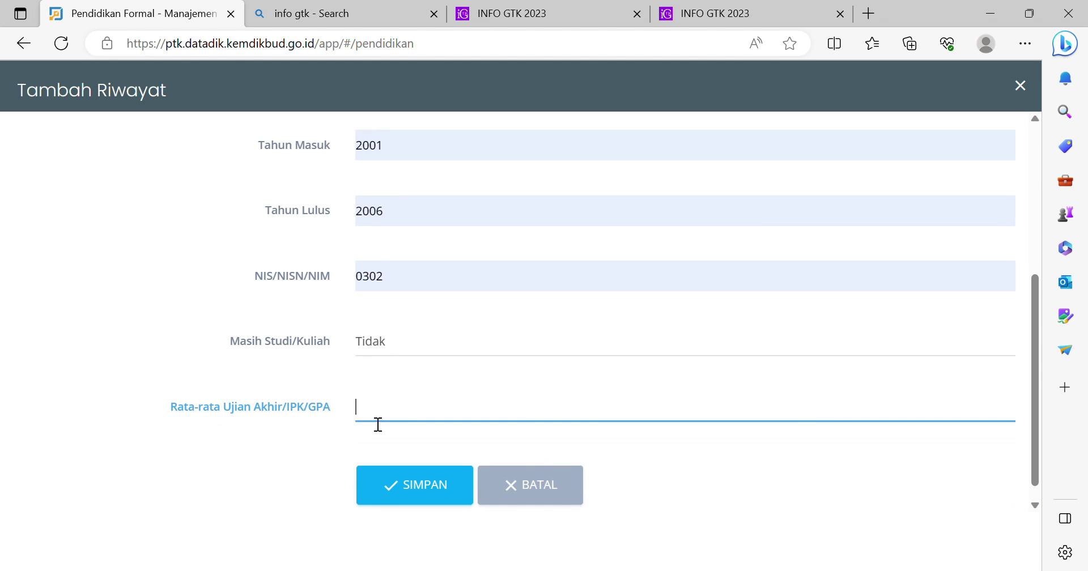
pyautogui.write('88')
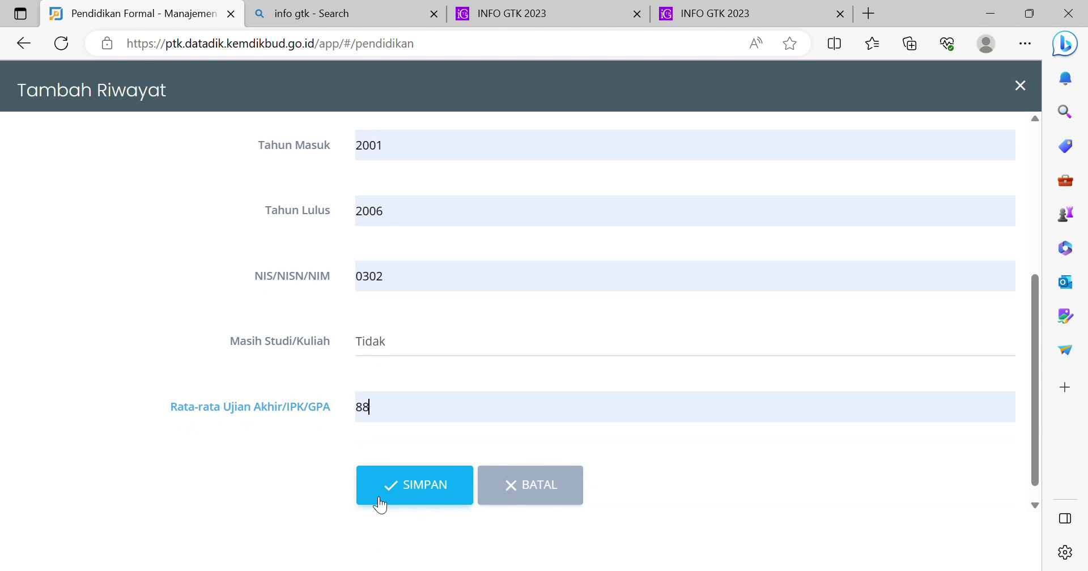
pyautogui.click(422, 488)
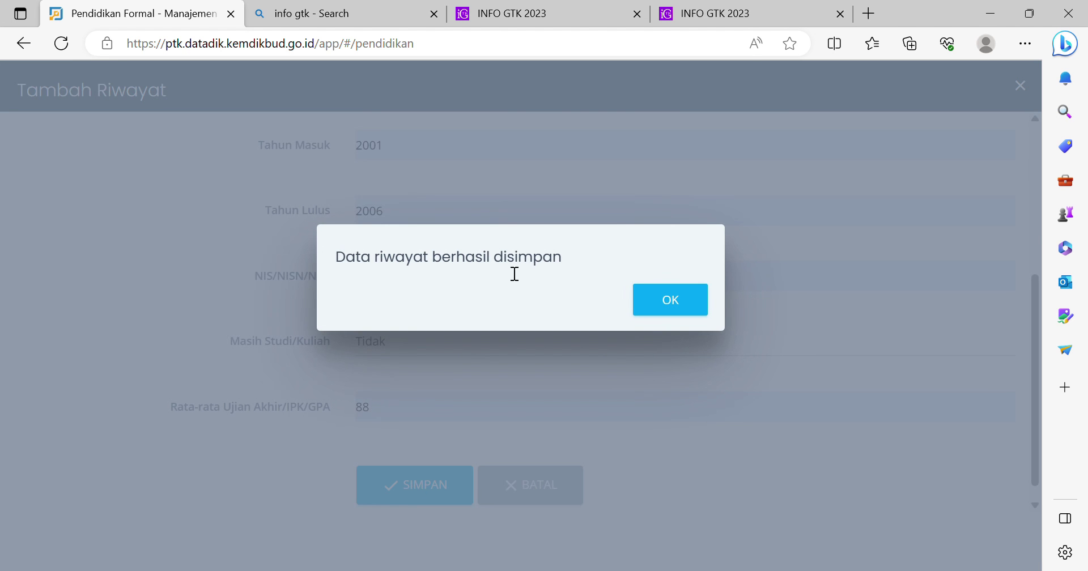
pyautogui.click(670, 300)
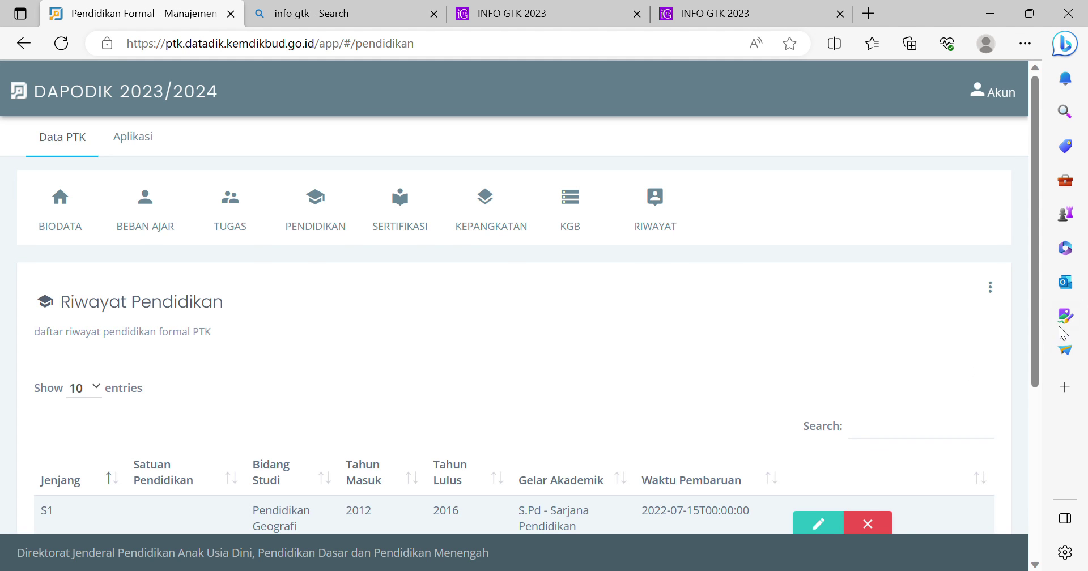
# - Check the saved record in the Riwayat Pendidikan list and start adding another one
pyautogui.moveTo(1035, 298); pyautogui.dragTo(953, 392)
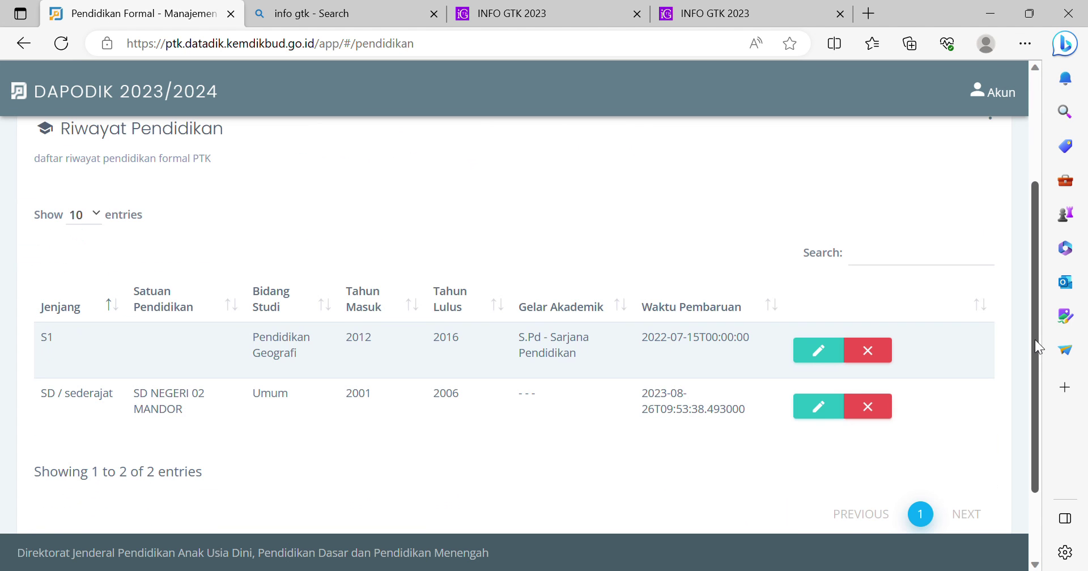
pyautogui.moveTo(1035, 339); pyautogui.dragTo(1031, 301)
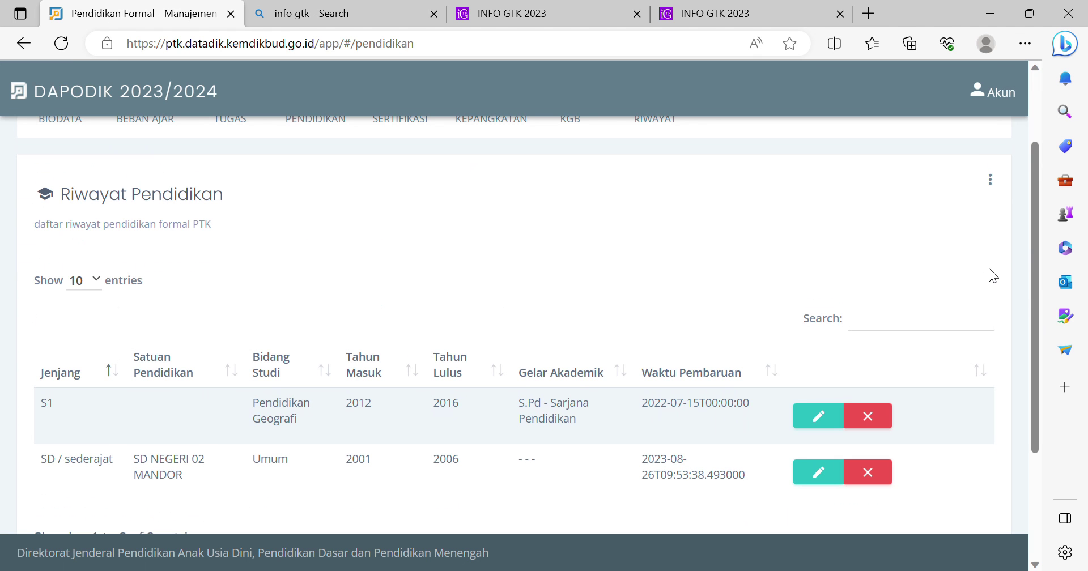
pyautogui.click(991, 182)
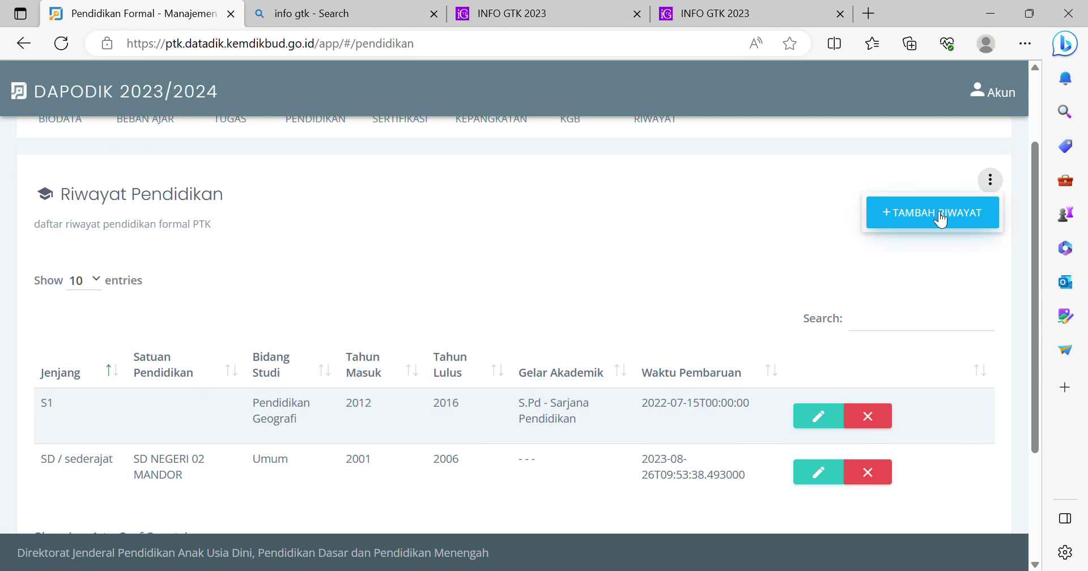
pyautogui.click(940, 218)
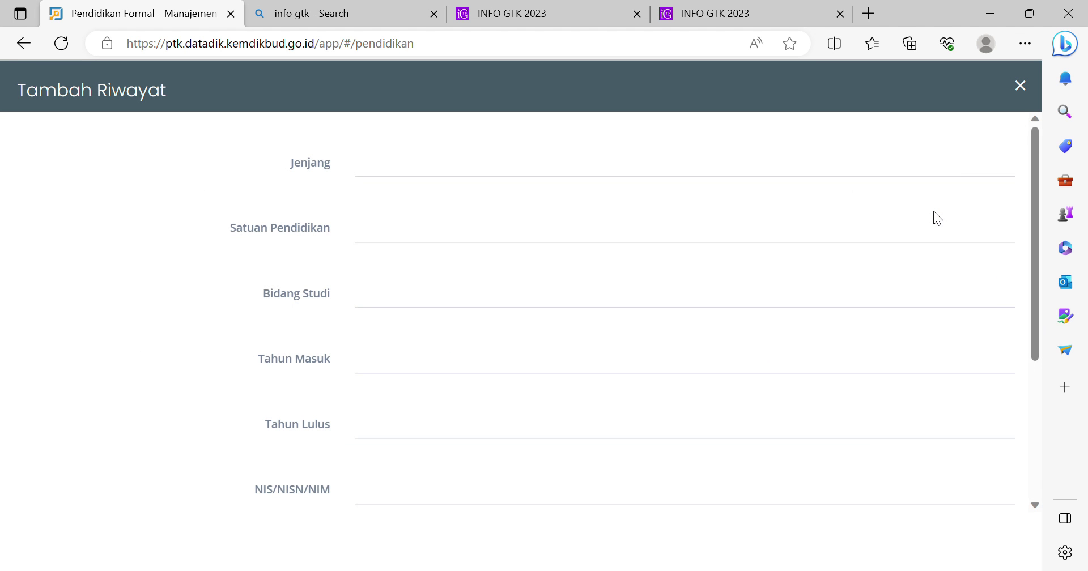
# - Set Jenjang to SMP / sederajat, Satuan Pendidikan to SMP NEGERI 1 MANDOR, Fakultas to "-" and Bidang Studi to Umum
pyautogui.click(473, 174)
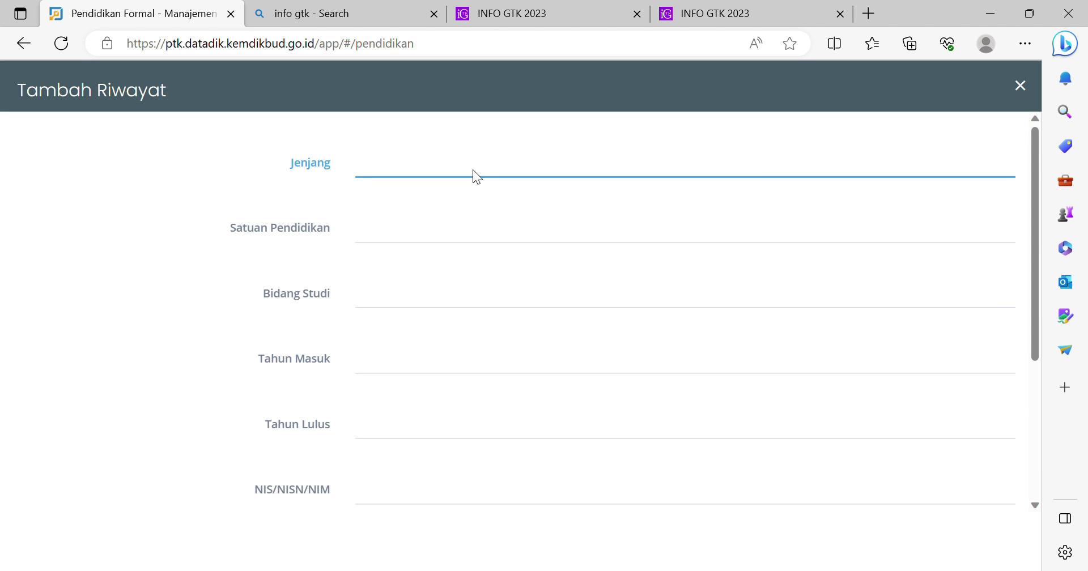
pyautogui.click(403, 270)
pyautogui.click(416, 239)
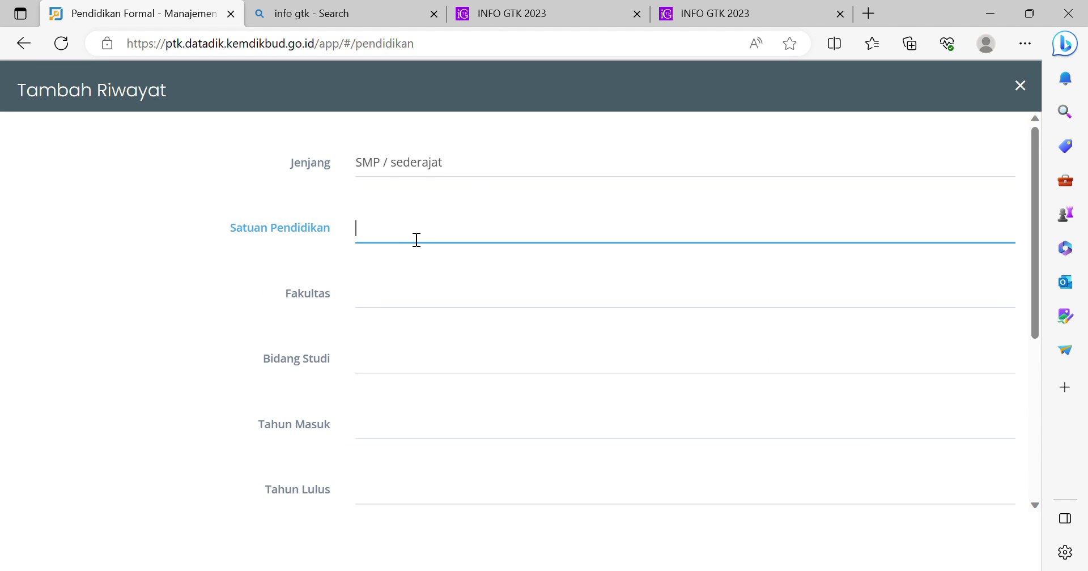
pyautogui.write('SMP NEGERI 1 MANDOR')
pyautogui.click(378, 293)
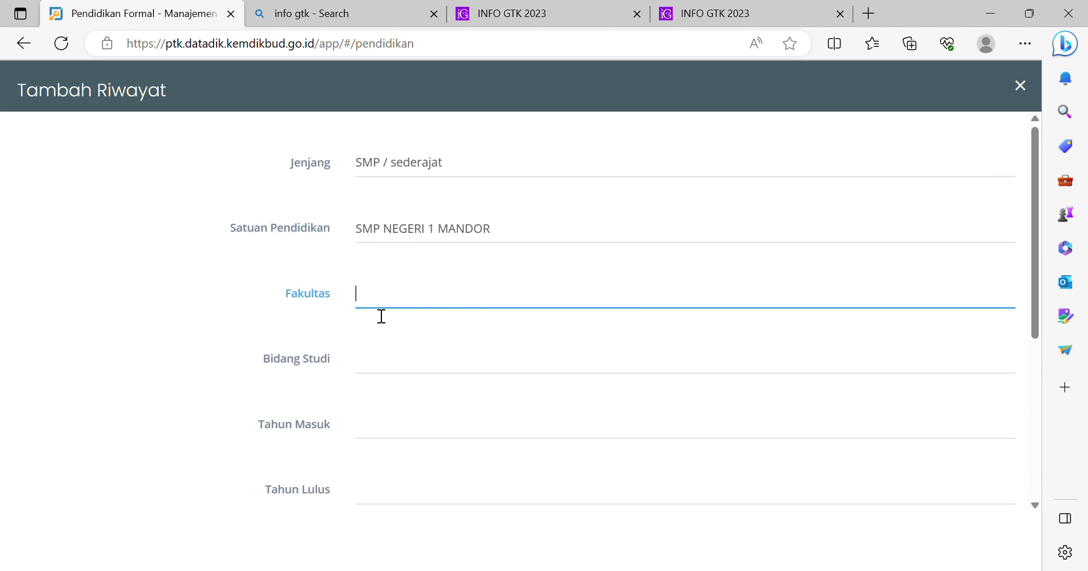
pyautogui.write('-')
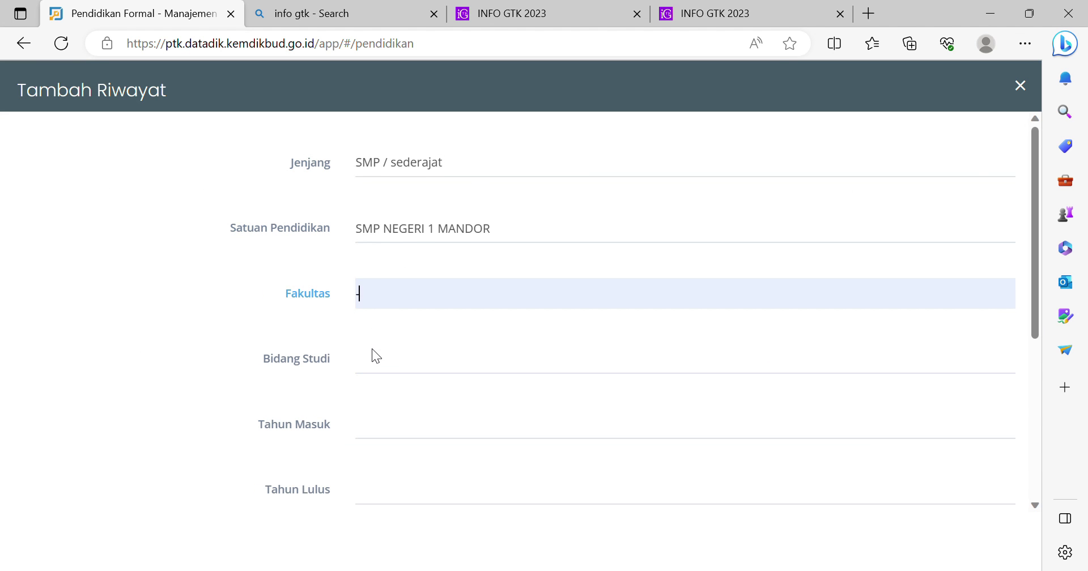
pyautogui.click(370, 364)
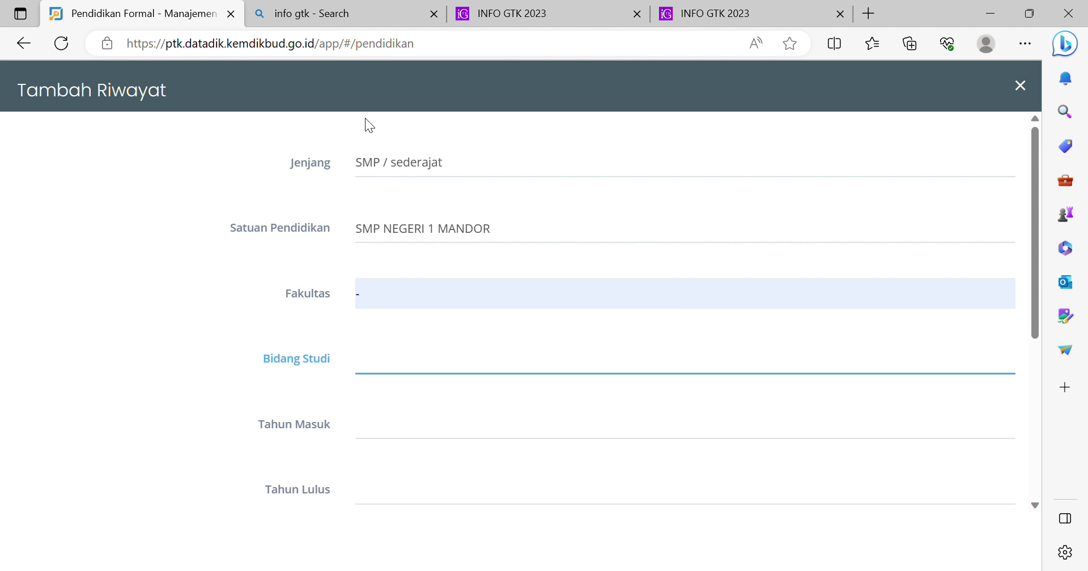
pyautogui.write('Umum')
# - Set Tahun Masuk to 2006 and Tahun Lulus to 2009 for the junior high school record
pyautogui.click(396, 442)
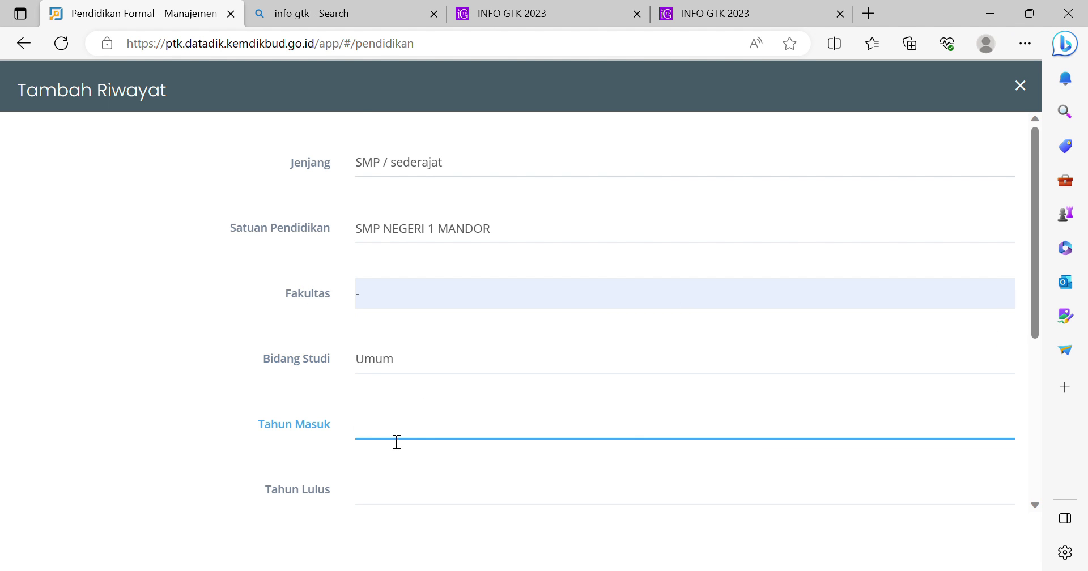
pyautogui.write('2006')
pyautogui.click(388, 506)
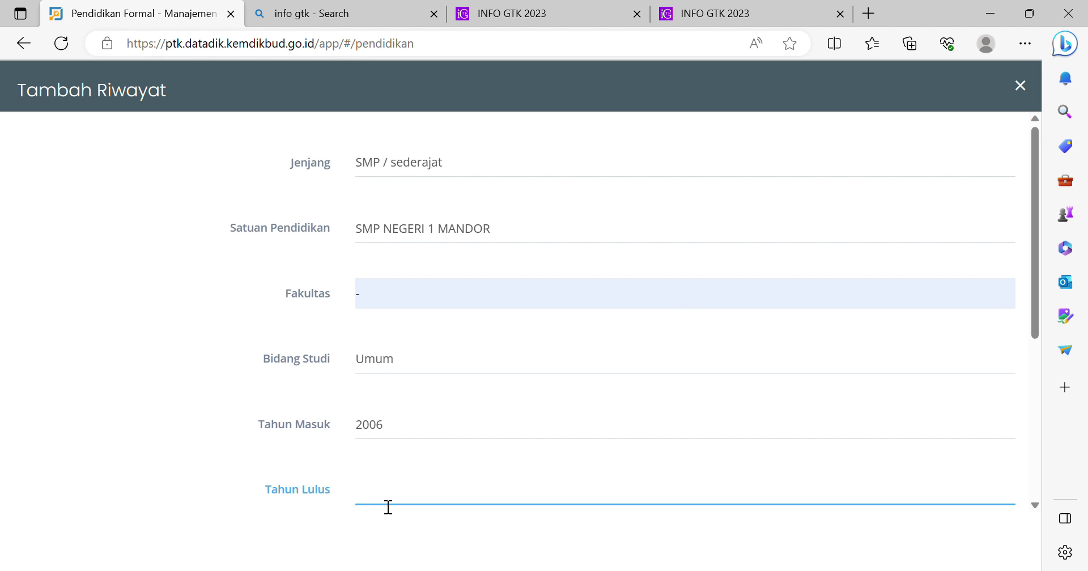
pyautogui.write('2009')
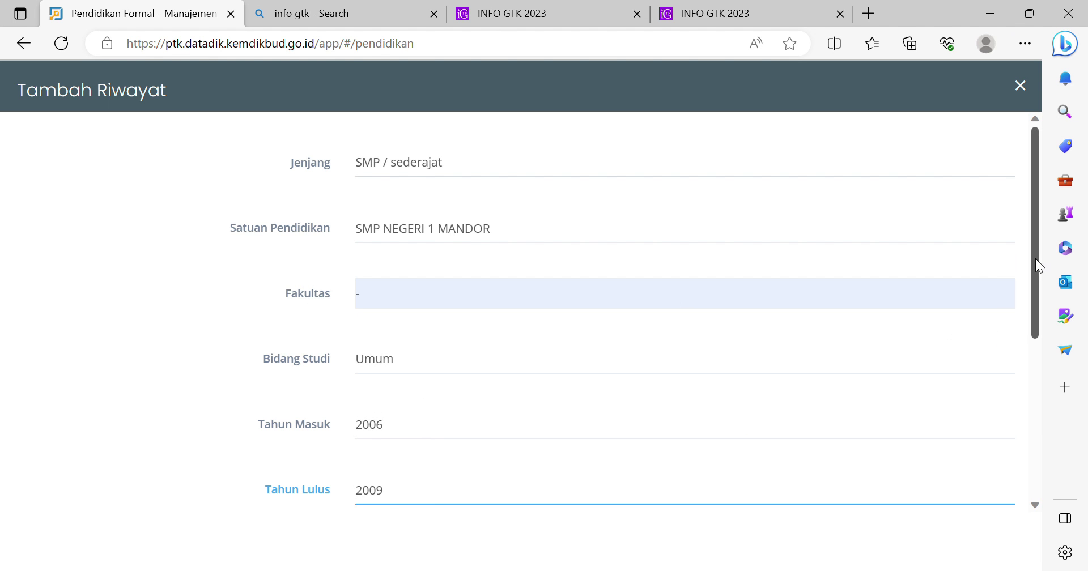
# - Enter the student number and a Rata-rata Ujian Akhir of 89, and save the junior high school record
pyautogui.moveTo(1035, 259); pyautogui.dragTo(1018, 350)
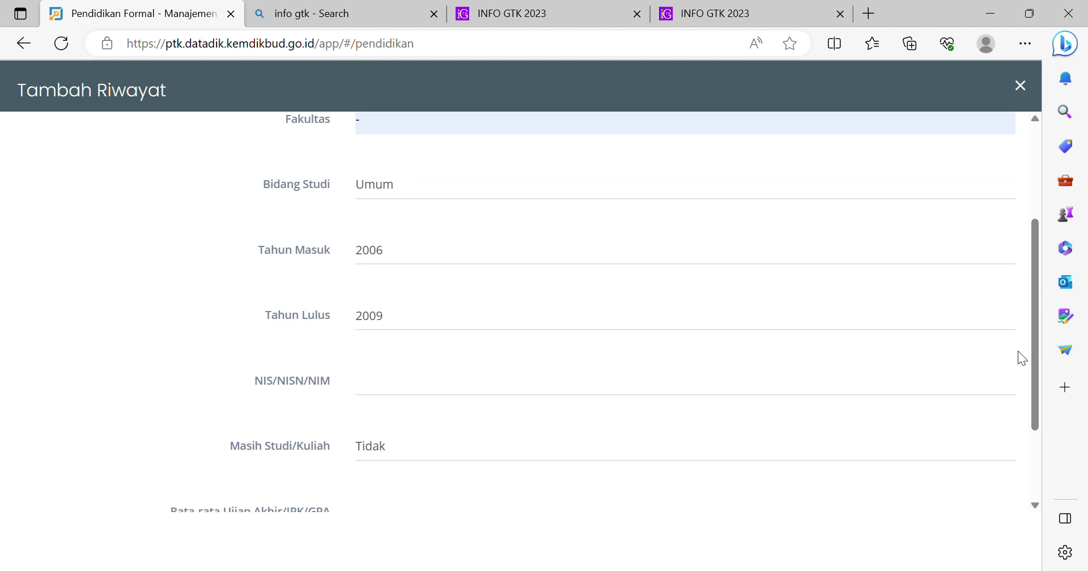
pyautogui.click(385, 396)
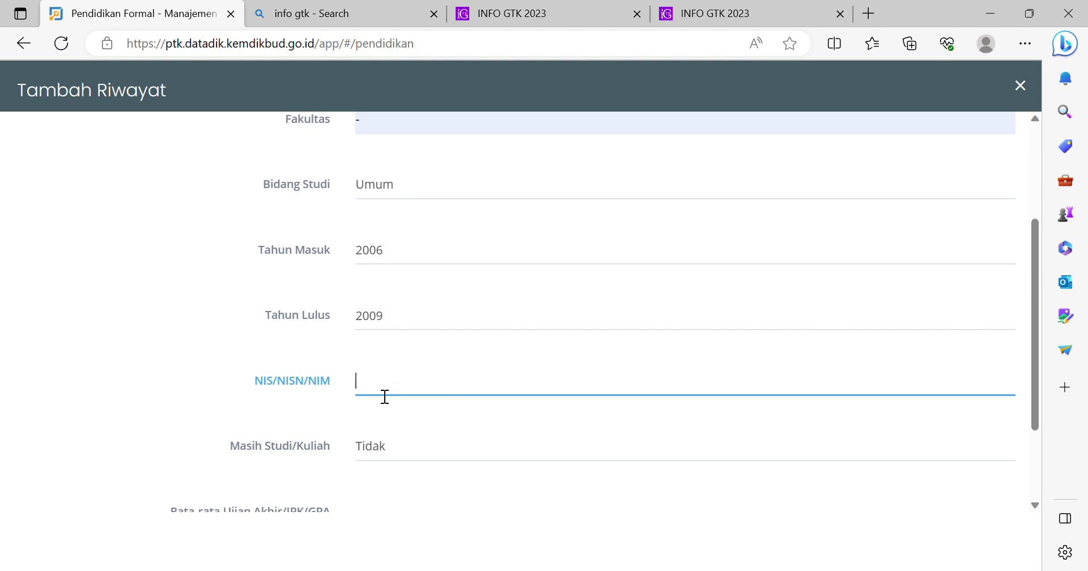
pyautogui.write('9908')
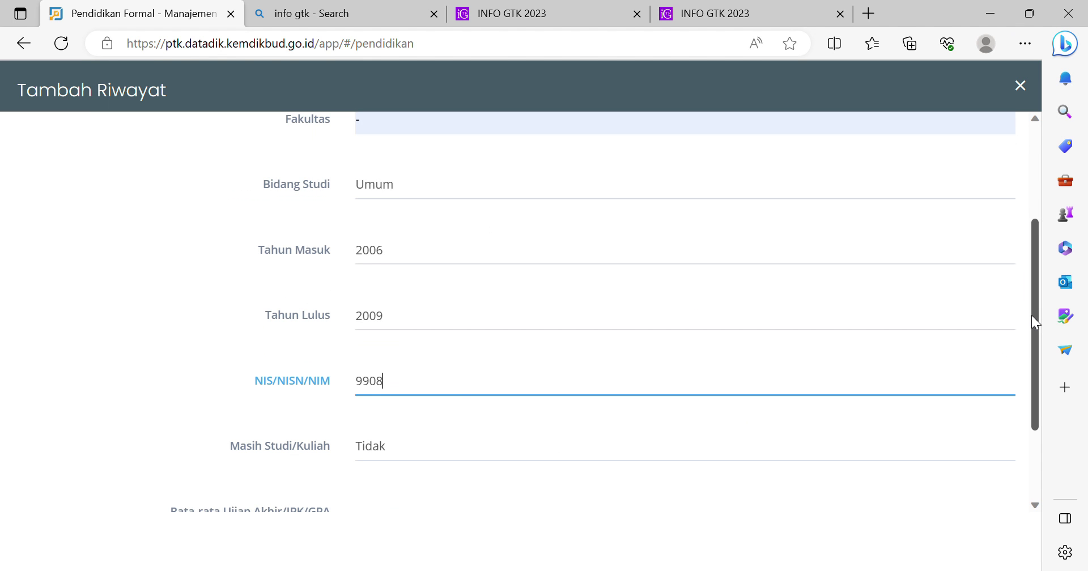
pyautogui.moveTo(1032, 315); pyautogui.dragTo(1018, 377)
pyautogui.click(403, 412)
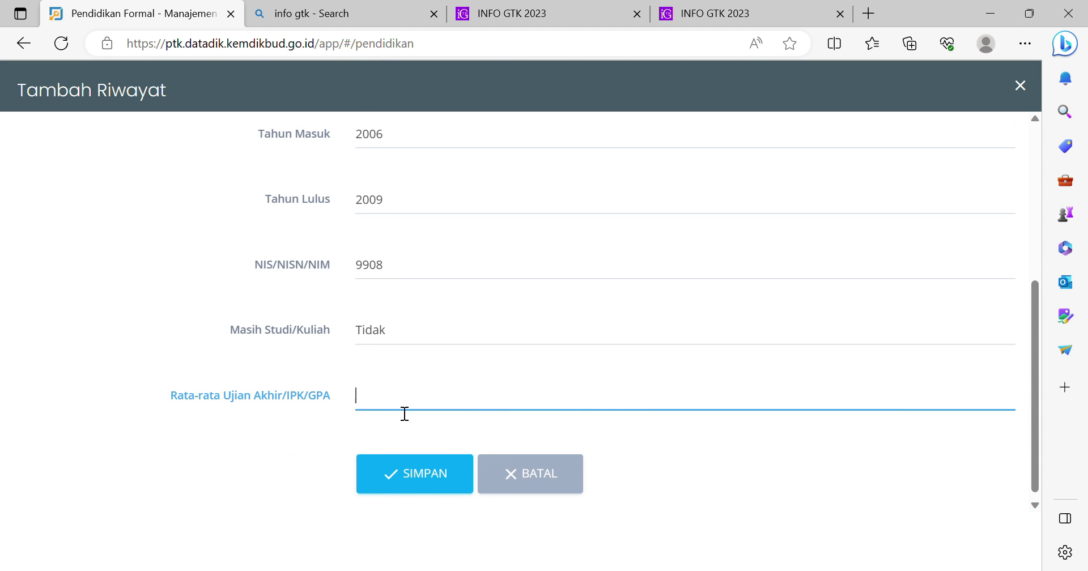
pyautogui.write('89')
pyautogui.click(435, 487)
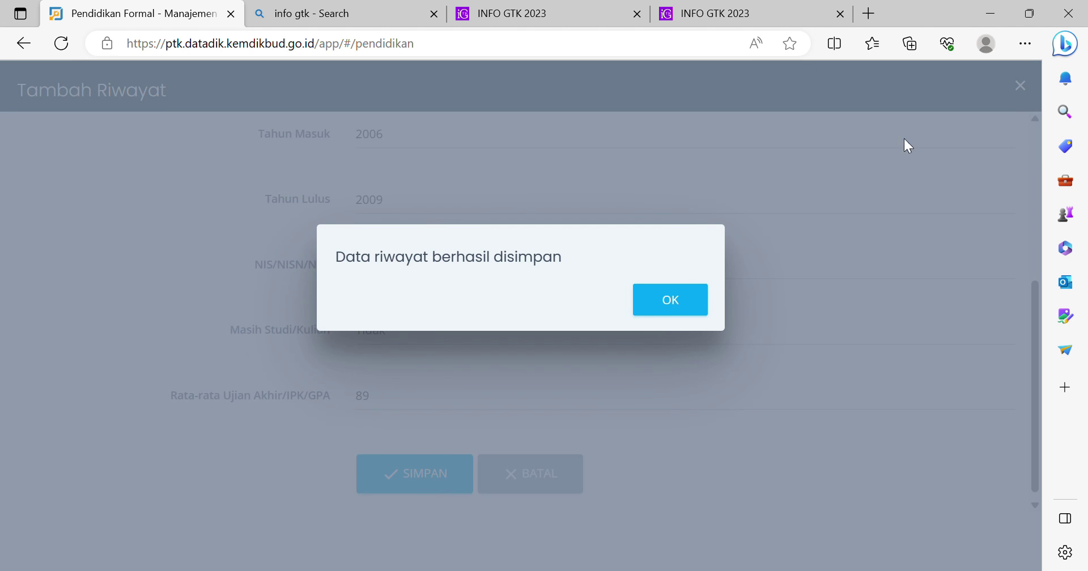
pyautogui.click(673, 307)
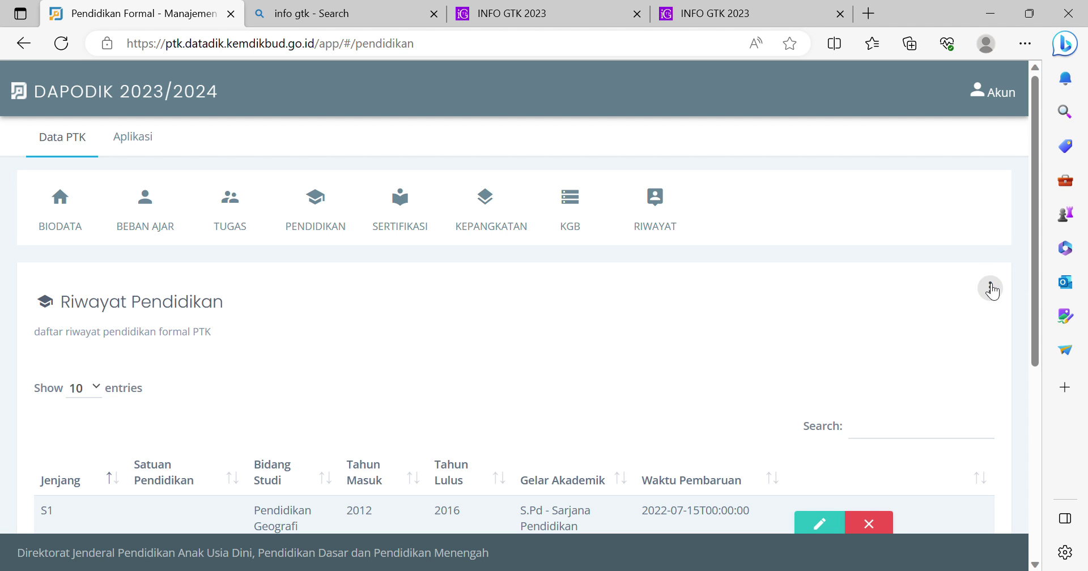
# - Add another education record with Jenjang SMA / sederajat, Satuan Pendidikan SMA NEGERI 1 MANDOR, Fakultas "-" and Bidang Studi Umum
pyautogui.click(991, 289)
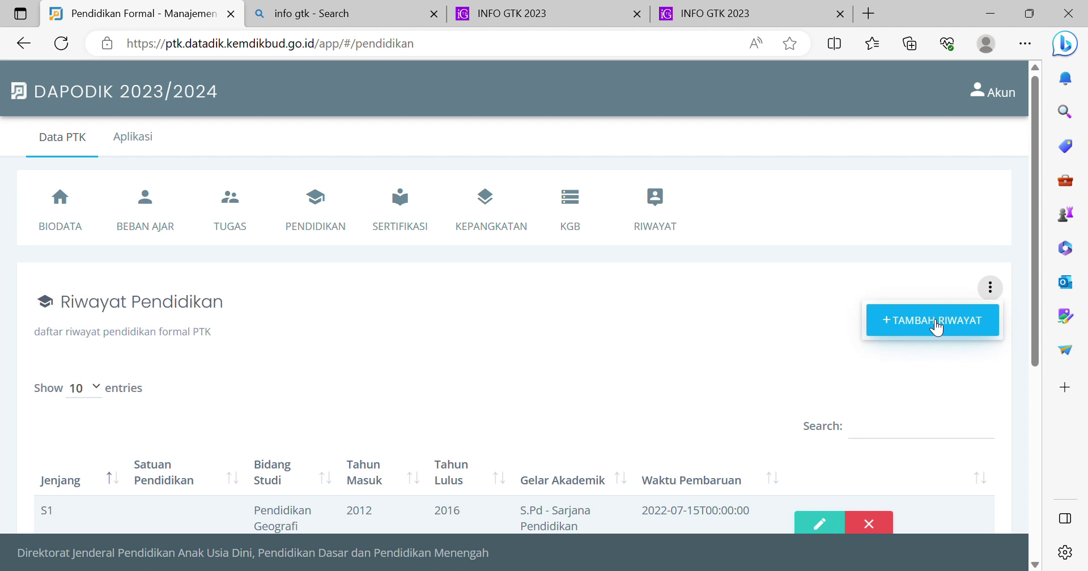
pyautogui.click(932, 325)
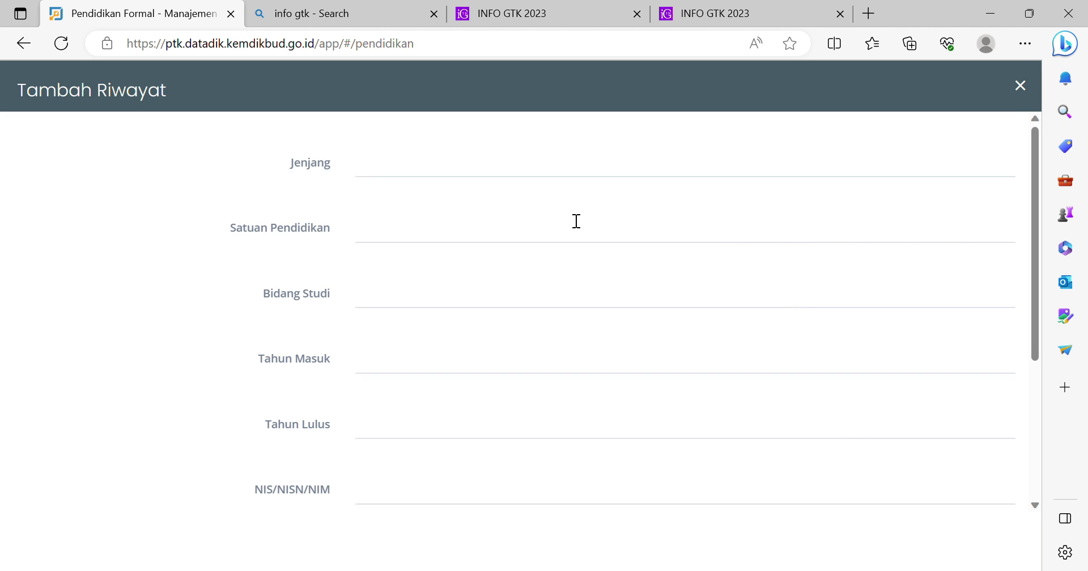
pyautogui.click(552, 173)
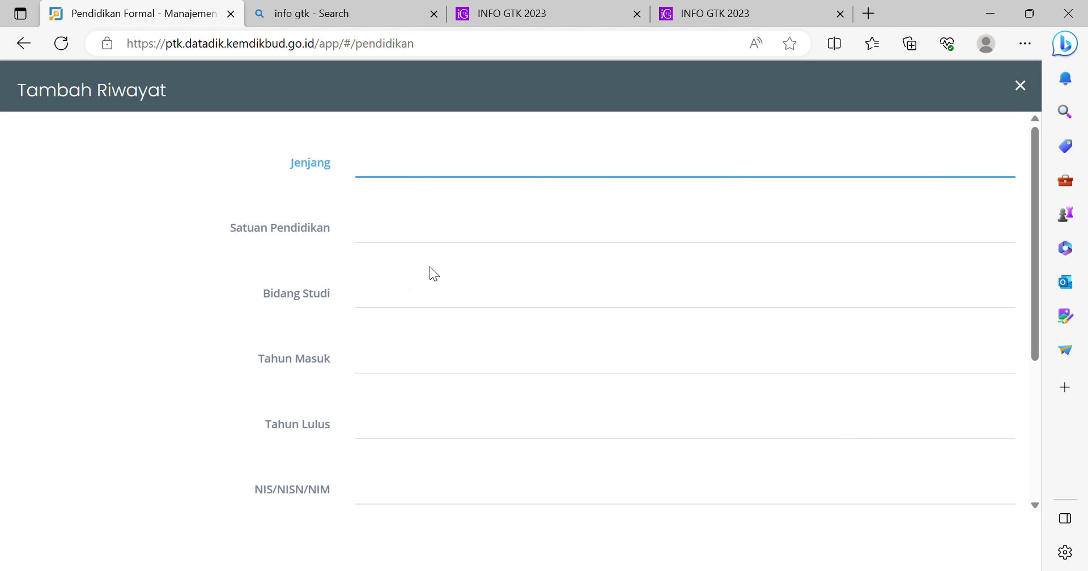
pyautogui.click(418, 299)
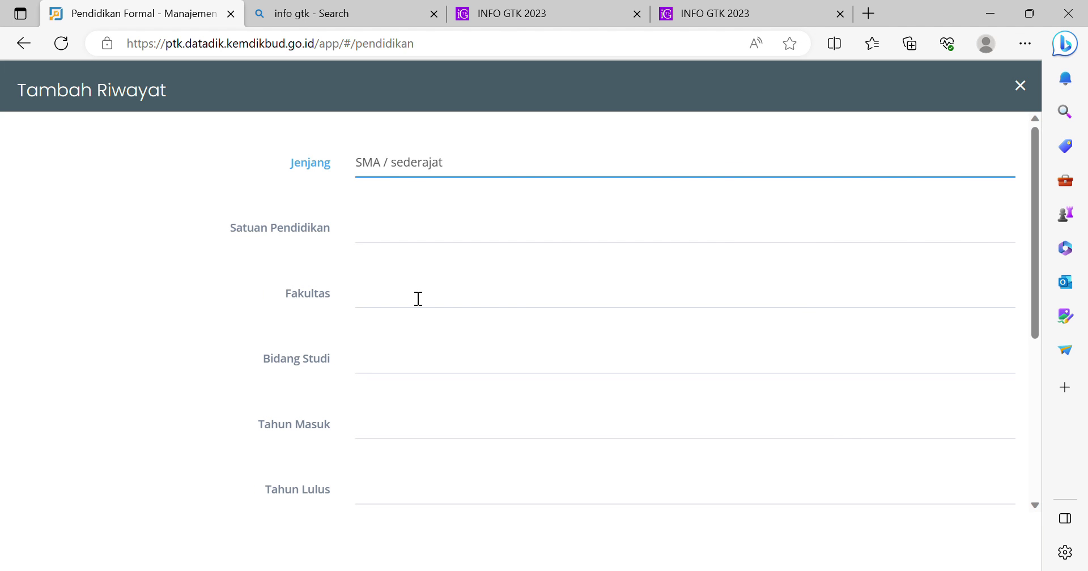
pyautogui.click(409, 241)
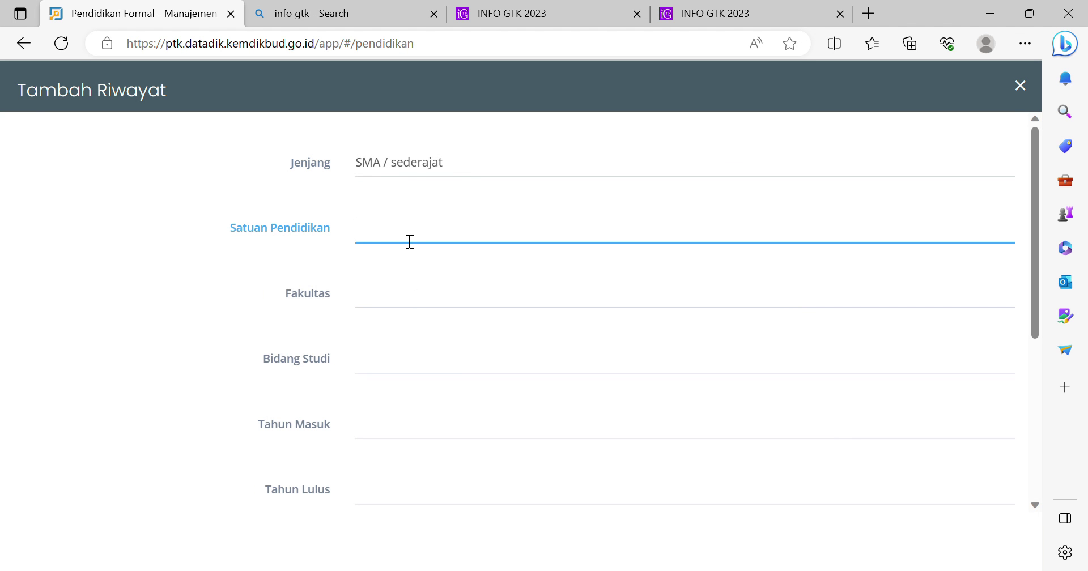
pyautogui.write('SMA NEGERI 1 MANDOR')
pyautogui.click(380, 307)
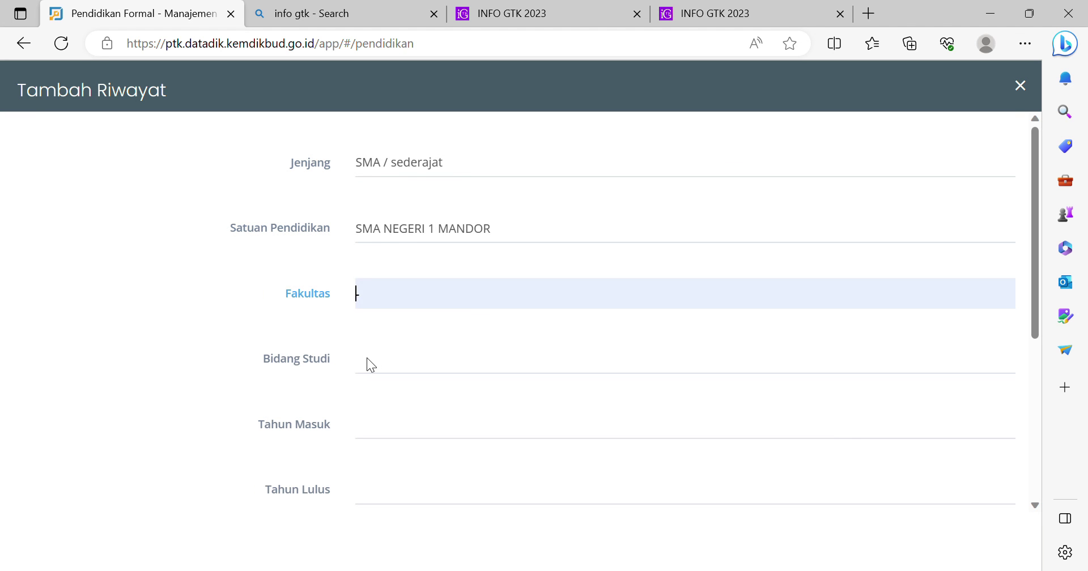
pyautogui.write('-')
pyautogui.click(383, 367)
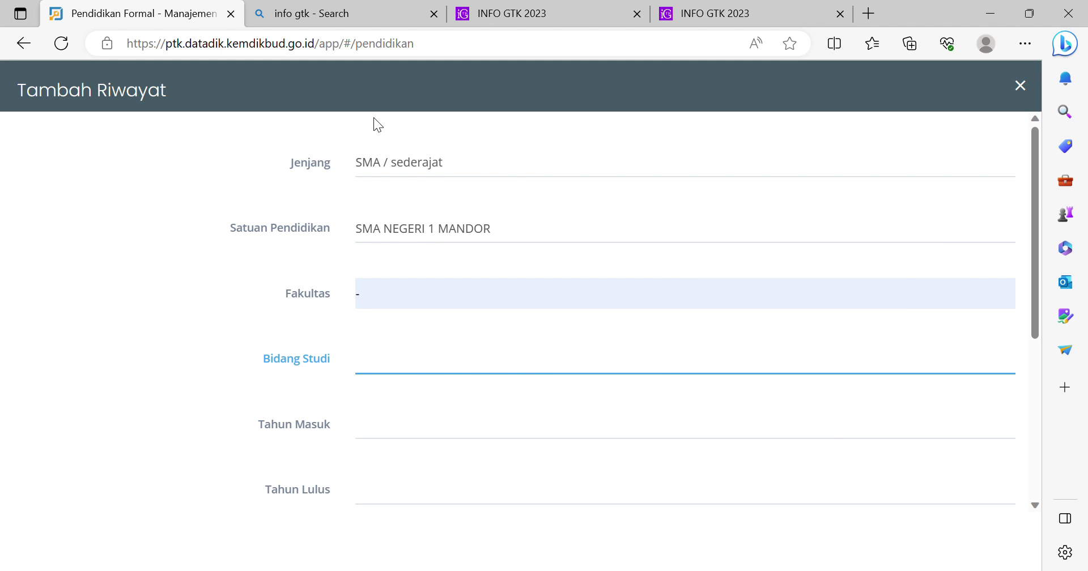
pyautogui.write('Umum')
# - Set Tahun Masuk to 2009 and Tahun Lulus to 2012 for the senior high school record
pyautogui.click(386, 432)
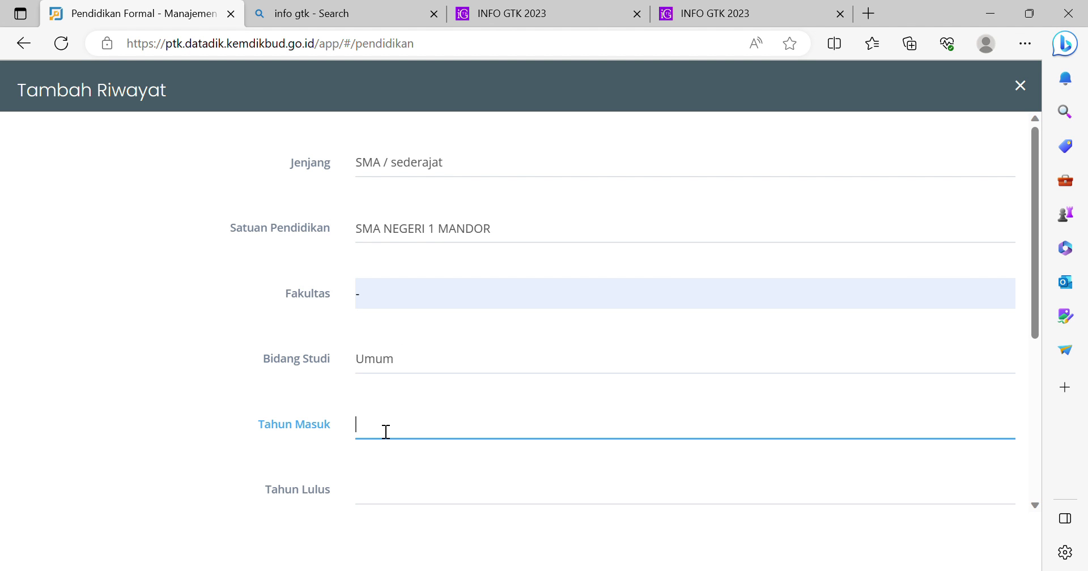
pyautogui.write('2009')
pyautogui.click(389, 503)
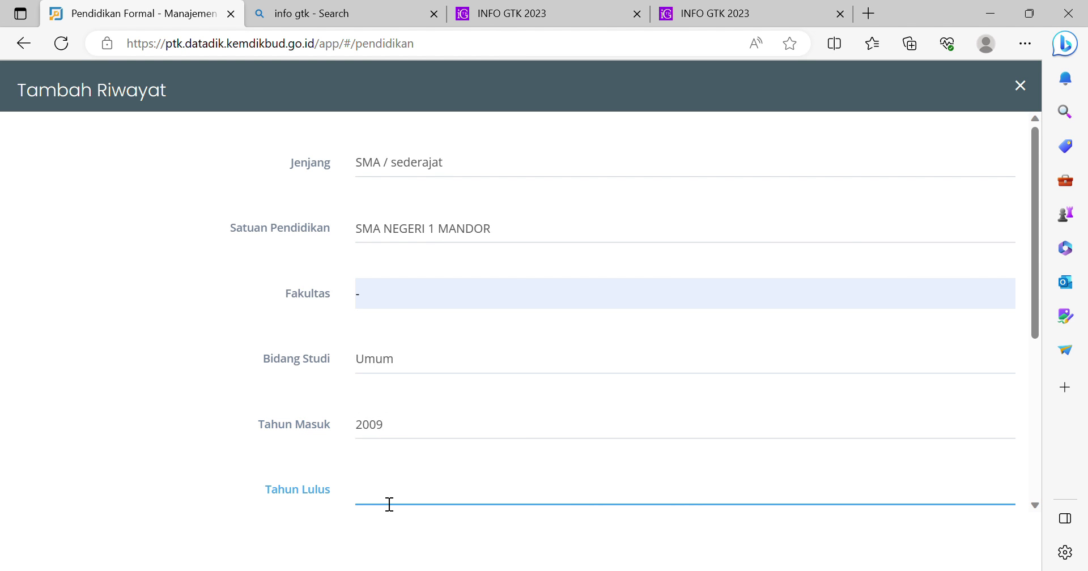
pyautogui.write('2012')
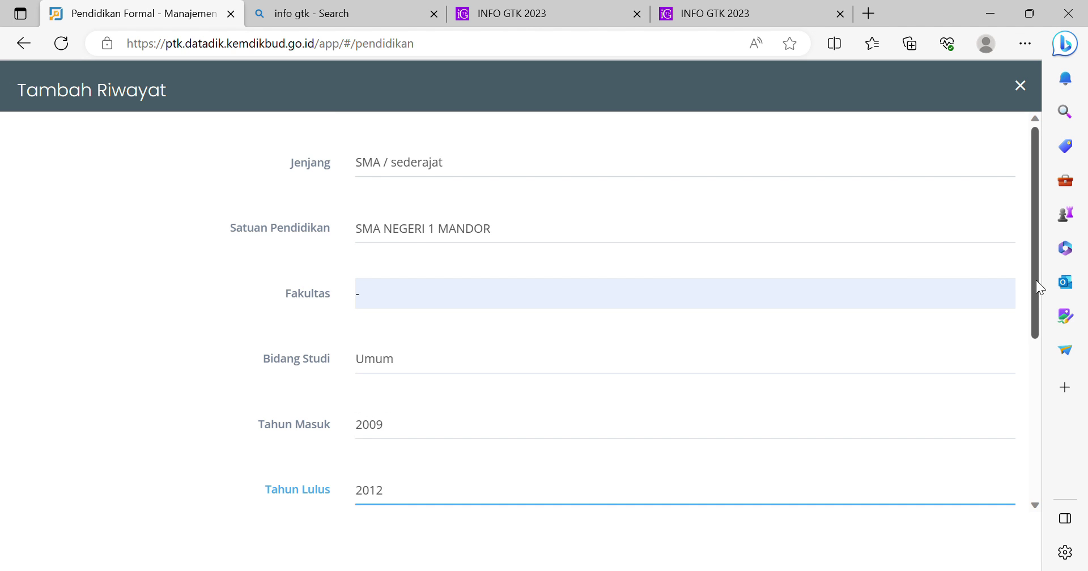
# - Enter the student number and a Rata-rata Ujian Akhir of 88, save the senior high school record and check the Riwayat Pendidikan list
pyautogui.moveTo(1036, 280); pyautogui.dragTo(1017, 366)
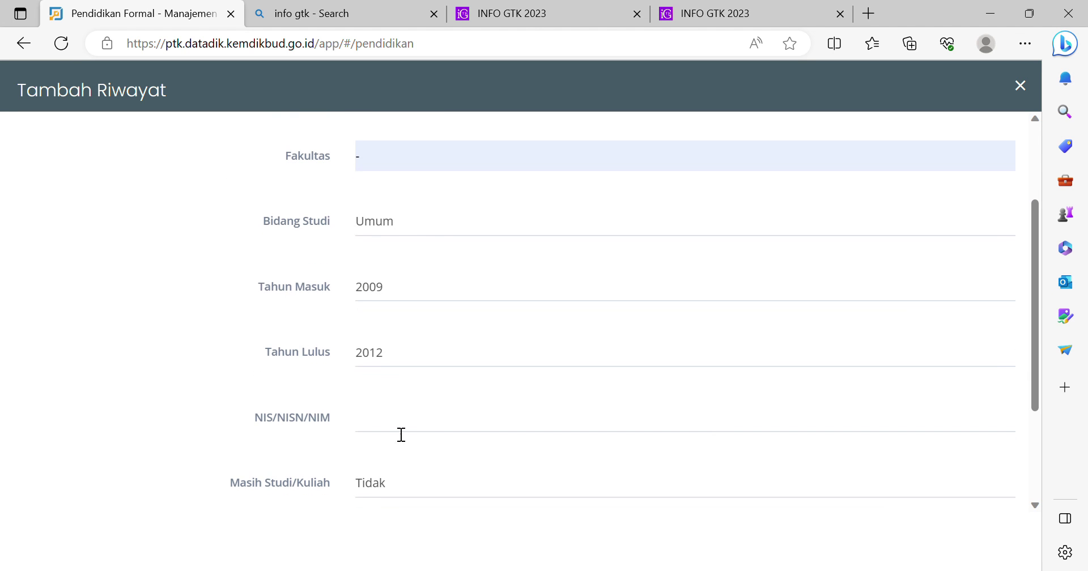
pyautogui.click(381, 435)
pyautogui.write('09')
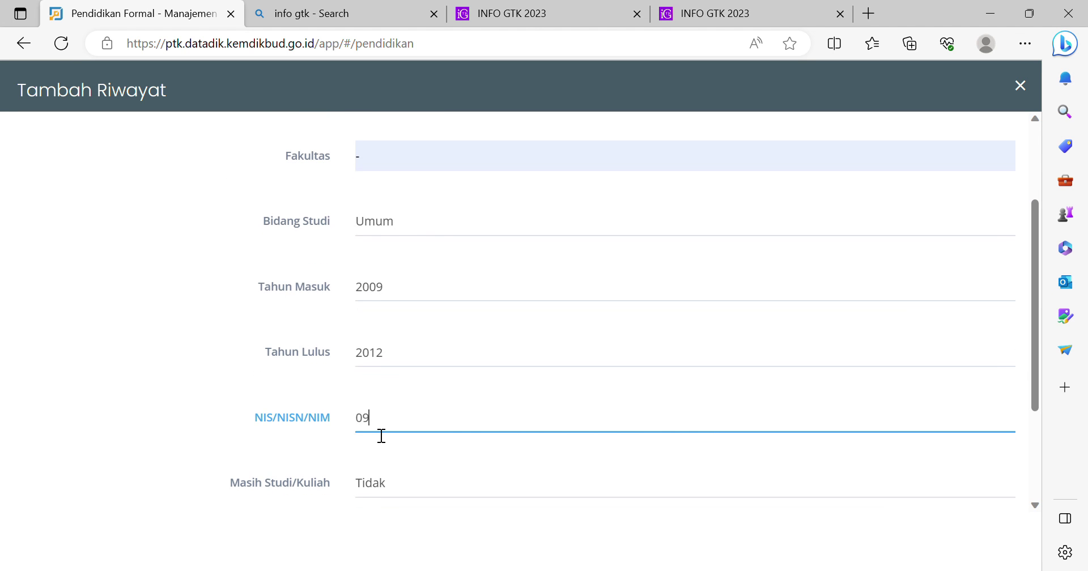
pyautogui.write('.1504')
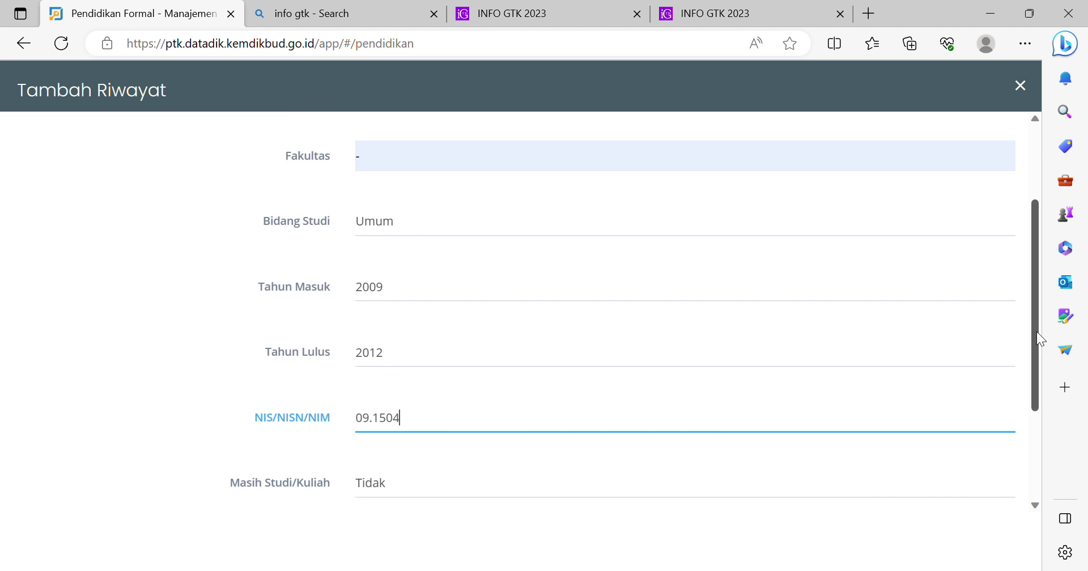
pyautogui.moveTo(1035, 330); pyautogui.dragTo(1013, 388)
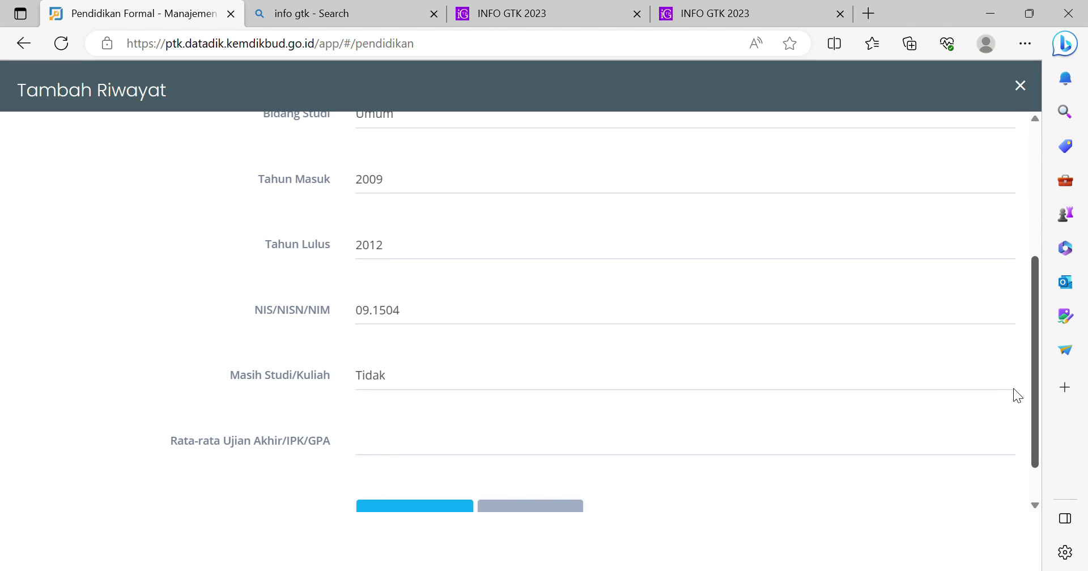
pyautogui.click(396, 451)
pyautogui.write('88')
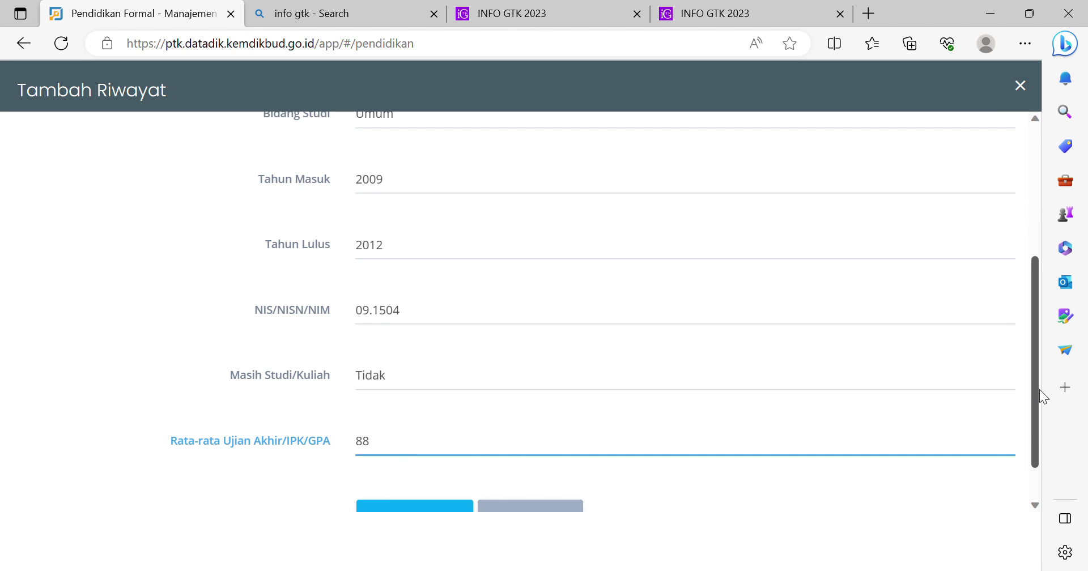
pyautogui.moveTo(1035, 389); pyautogui.dragTo(1033, 426)
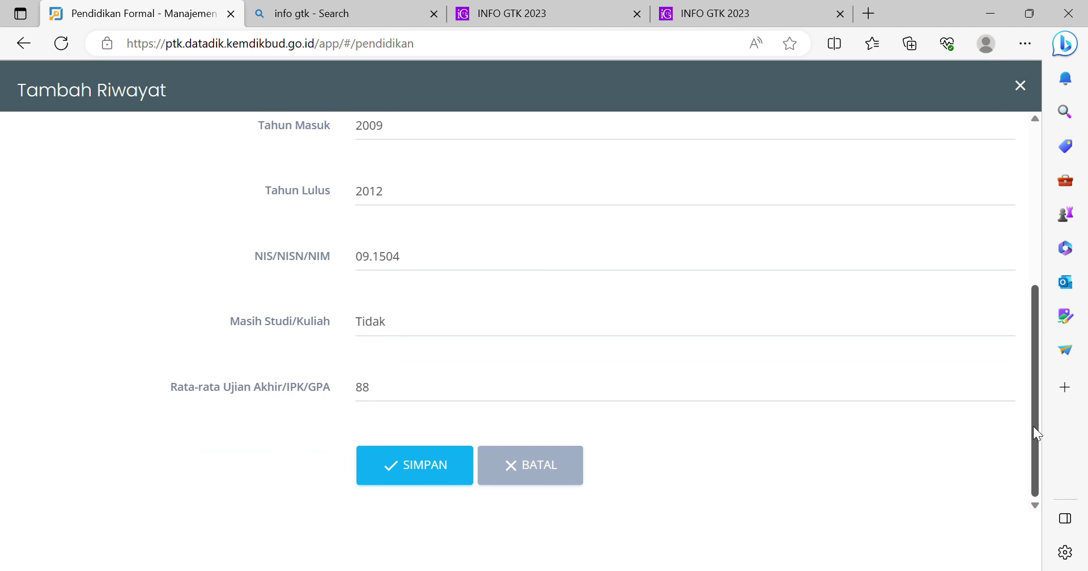
pyautogui.click(452, 486)
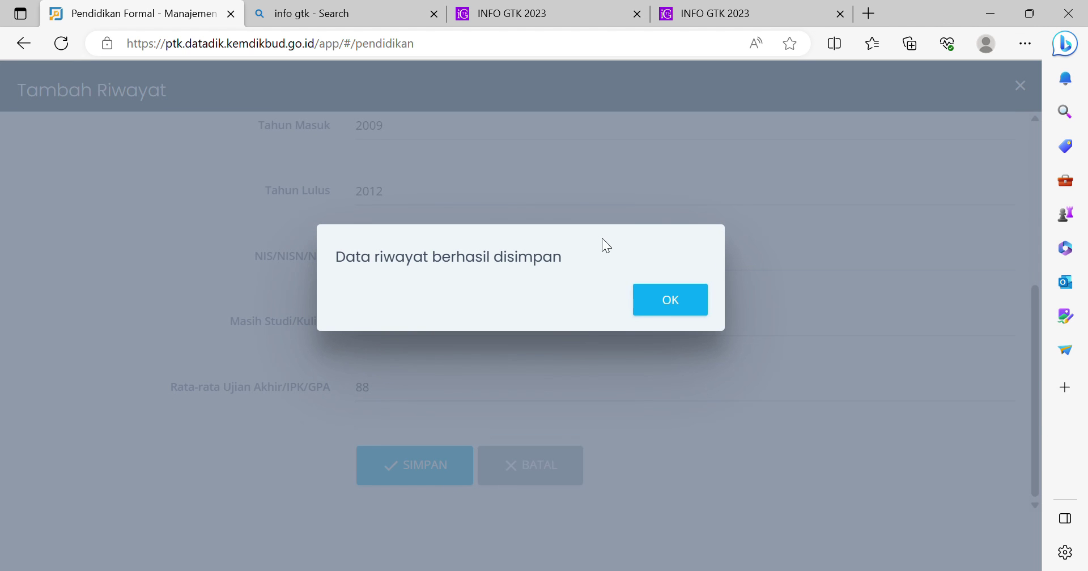
pyautogui.click(675, 305)
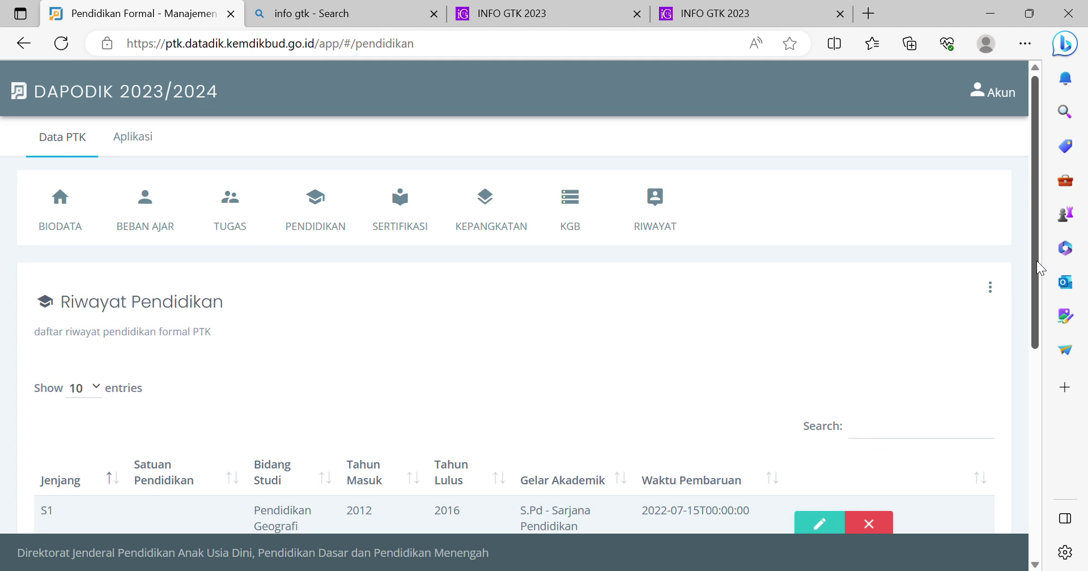
pyautogui.moveTo(1038, 262); pyautogui.dragTo(1024, 396)
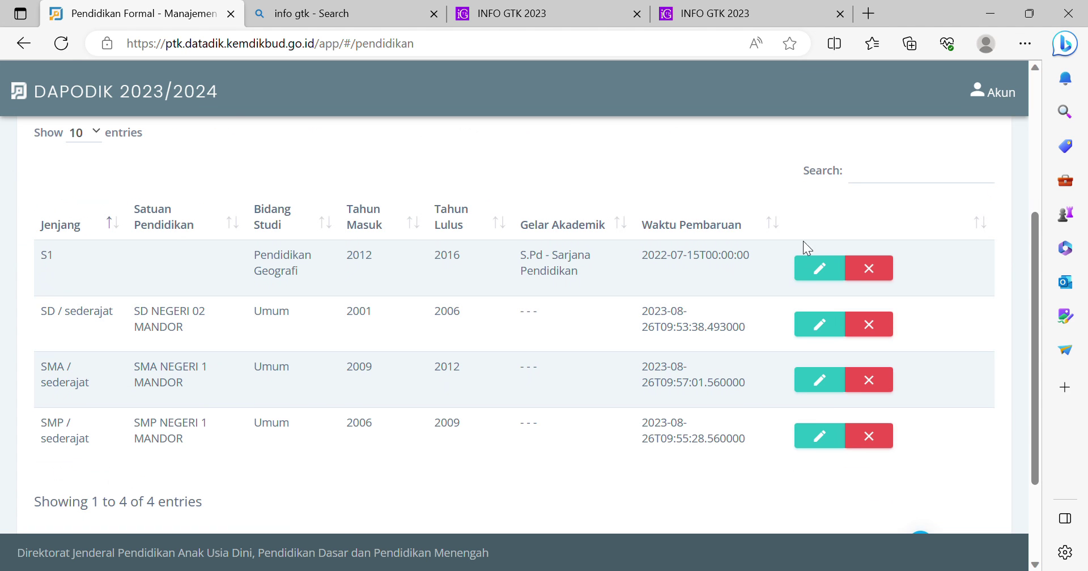